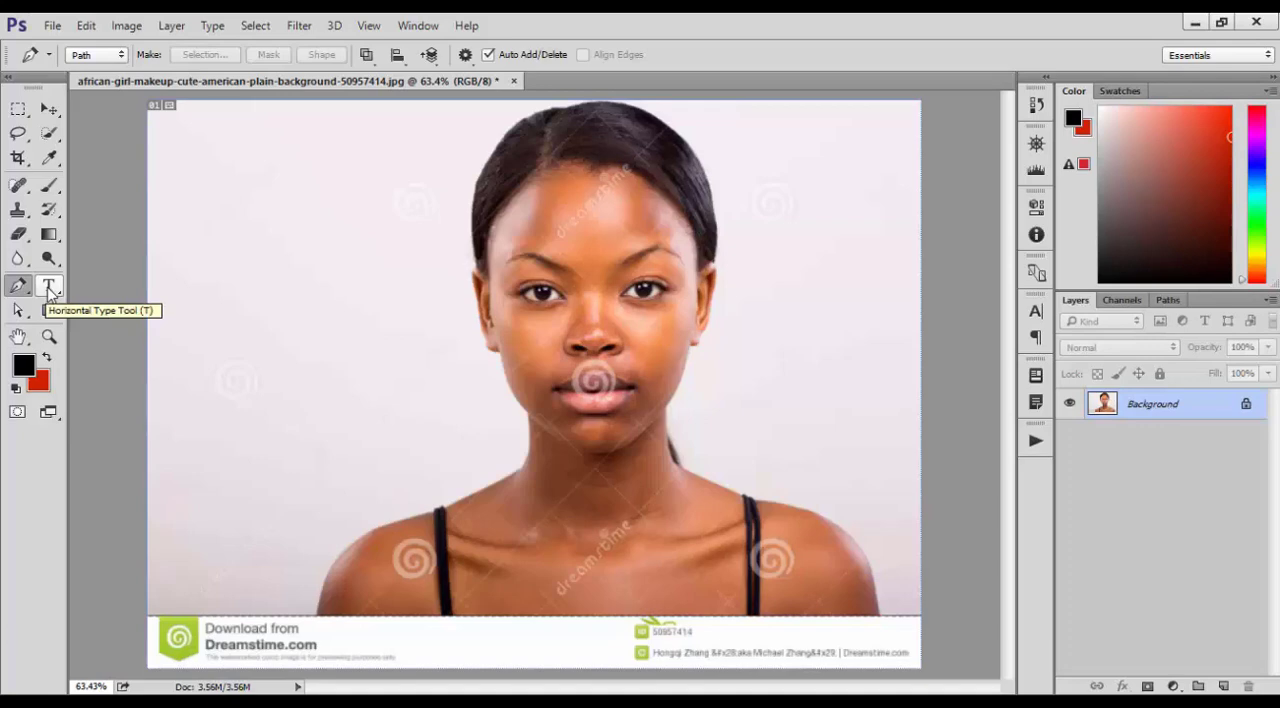
Add a horizontal text line with a person's full name, and move it to the blank background beside the woman's neck
{"action": "left_click", "coordinate": [49, 288]}
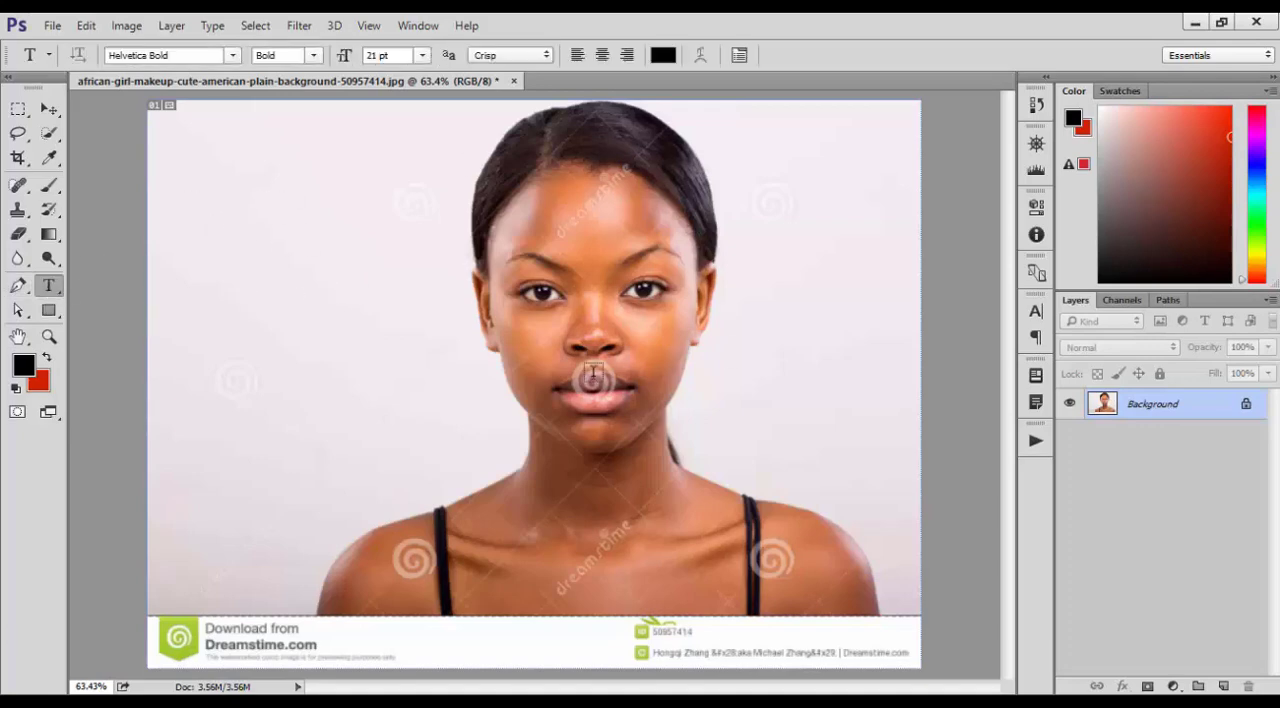
{"action": "left_click", "coordinate": [321, 230]}
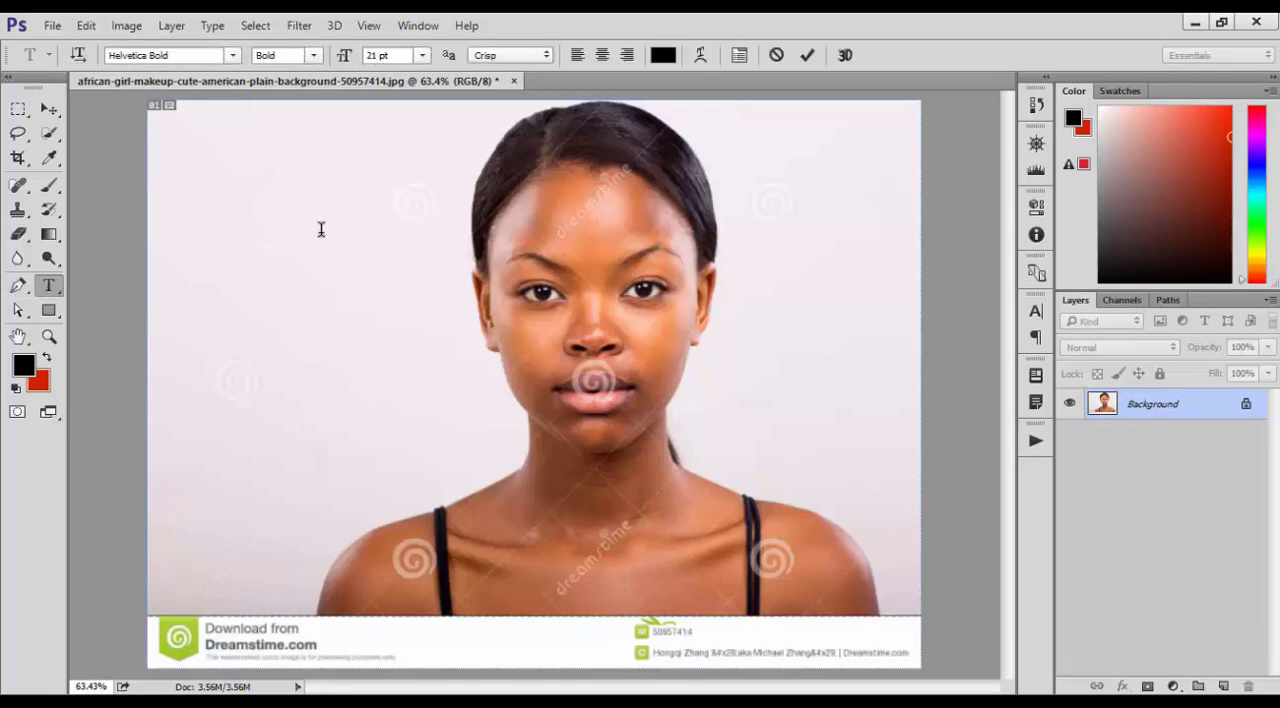
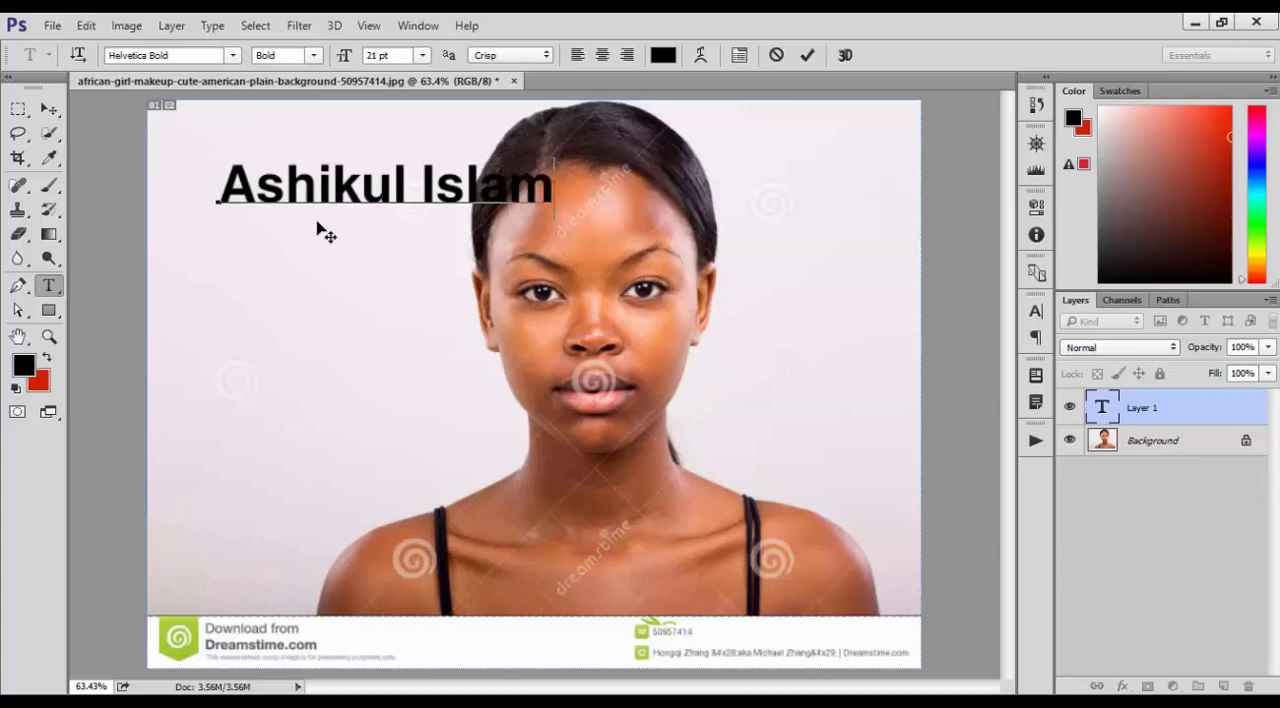
{"action": "left_click", "coordinate": [58, 110]}
{"action": "left_click_drag", "start_coordinate": [351, 209], "coordinate": [300, 443]}
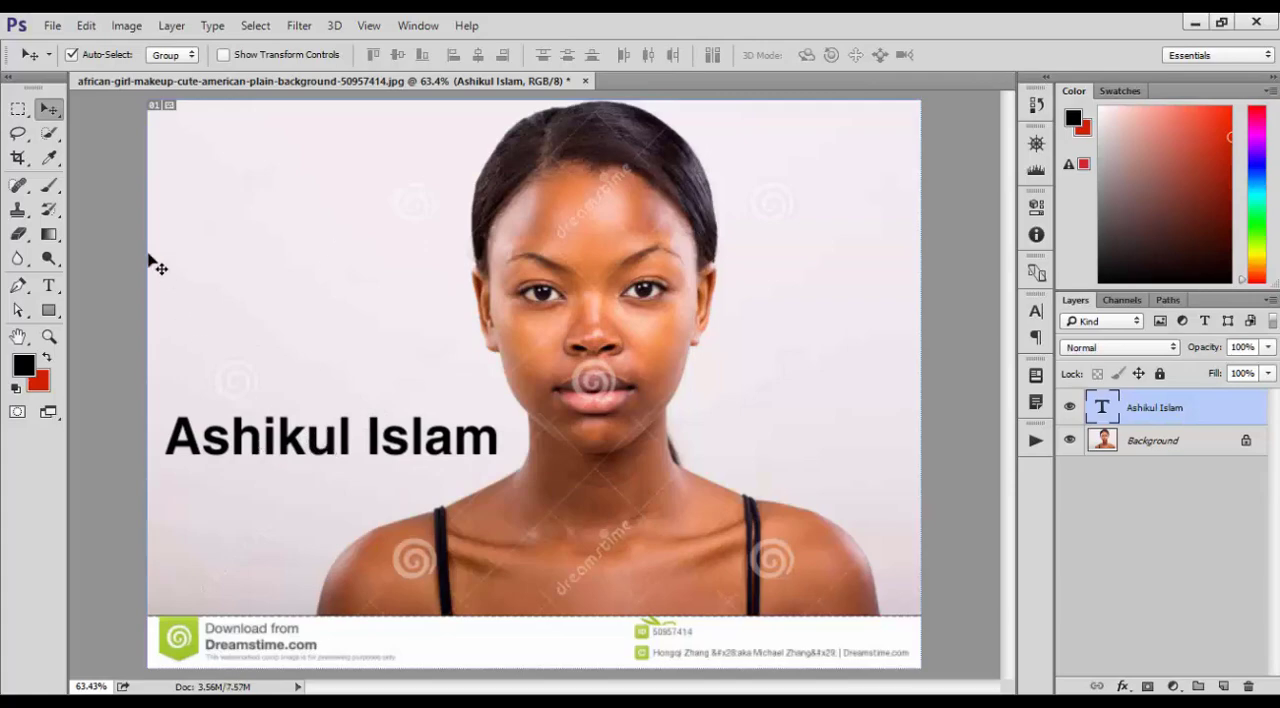
Restyle the whole name text in the Gretch Regular font at 15 pt
{"action": "left_click", "coordinate": [48, 285]}
{"action": "left_click", "coordinate": [394, 453]}
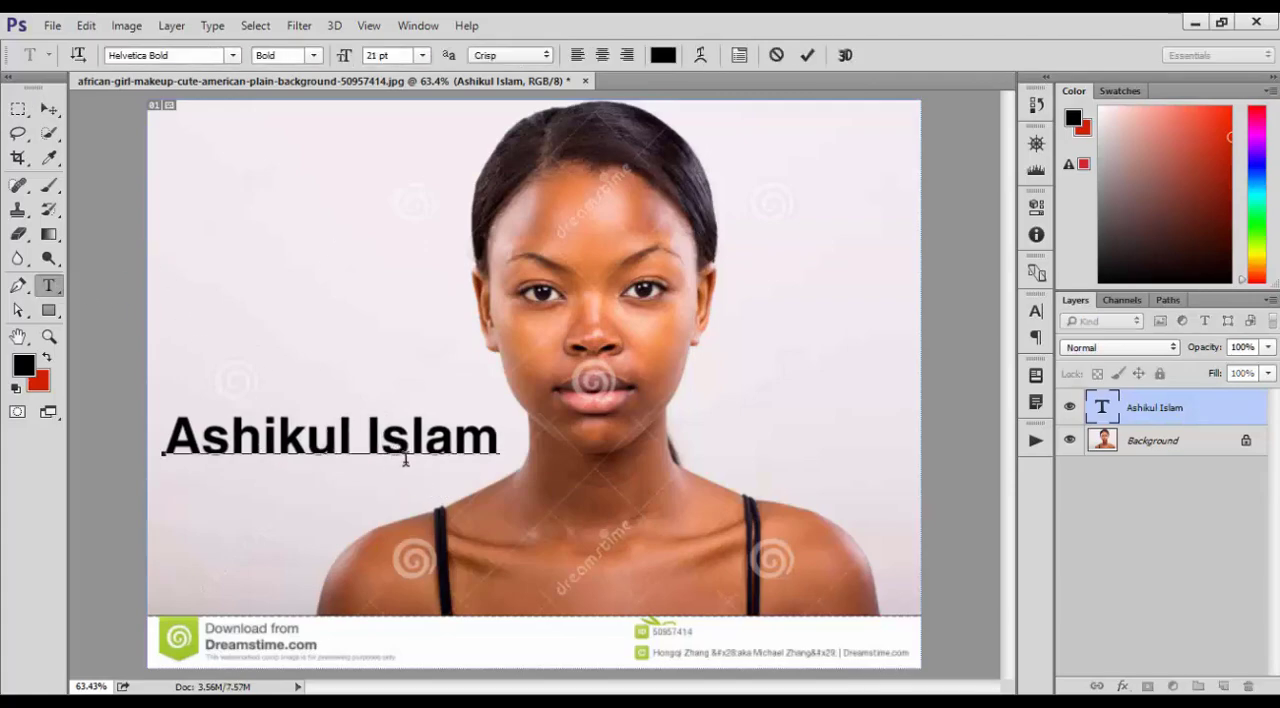
{"action": "left_click_drag", "start_coordinate": [506, 434], "coordinate": [35, 440]}
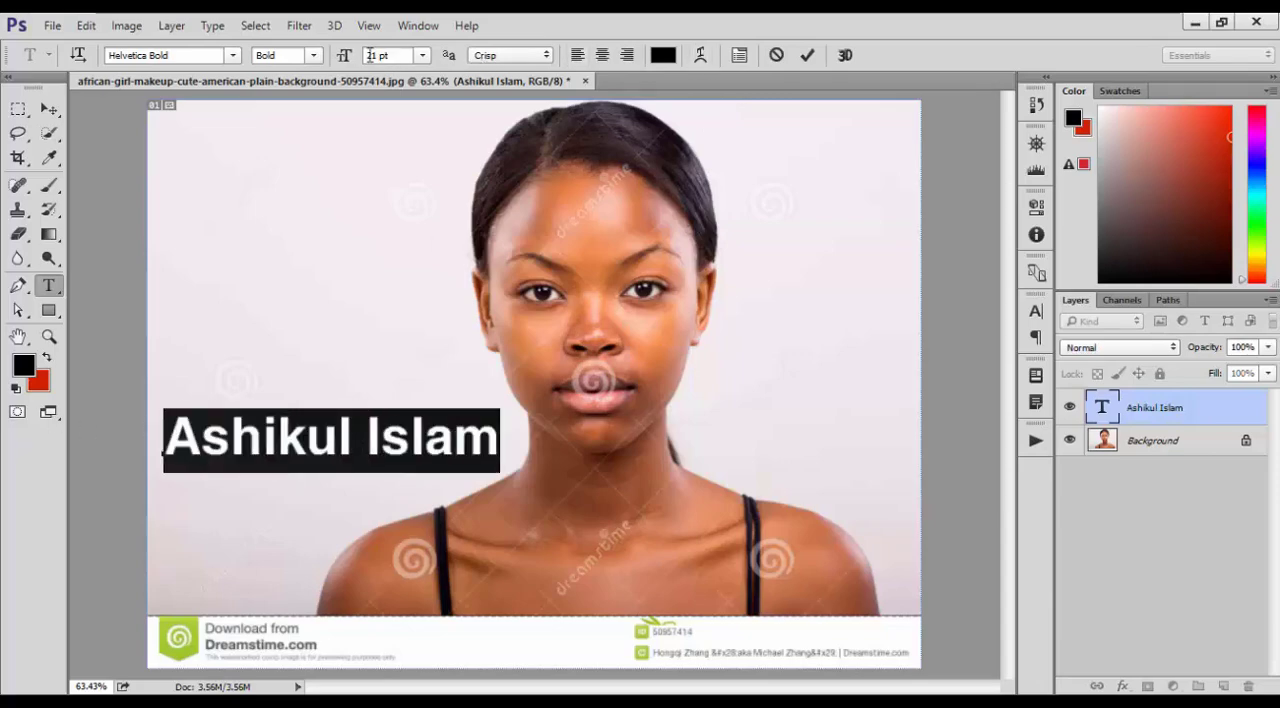
{"action": "left_click_drag", "start_coordinate": [351, 59], "coordinate": [340, 57]}
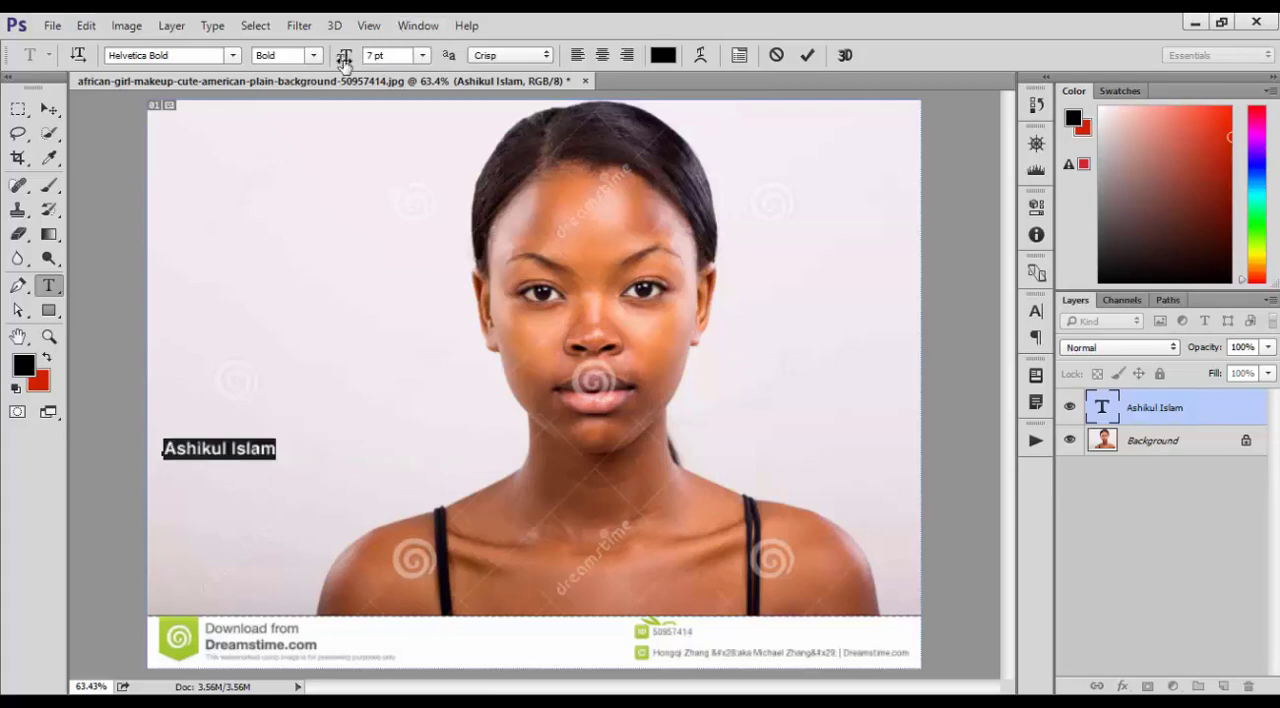
{"action": "left_click", "coordinate": [212, 57]}
{"action": "left_click", "coordinate": [232, 55]}
{"action": "scroll", "coordinate": [354, 420], "scroll_direction": "up", "scroll_amount": 3}
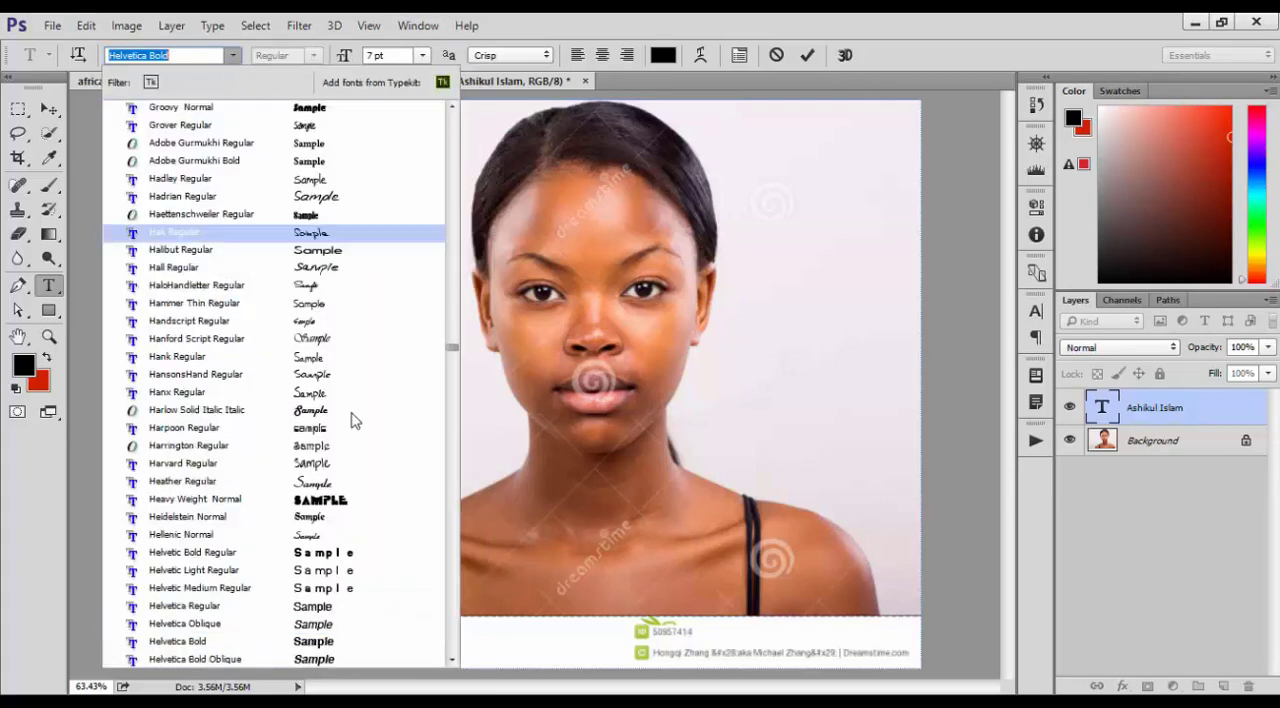
{"action": "scroll", "coordinate": [359, 474], "scroll_direction": "up", "scroll_amount": 2}
{"action": "left_click", "coordinate": [323, 213]}
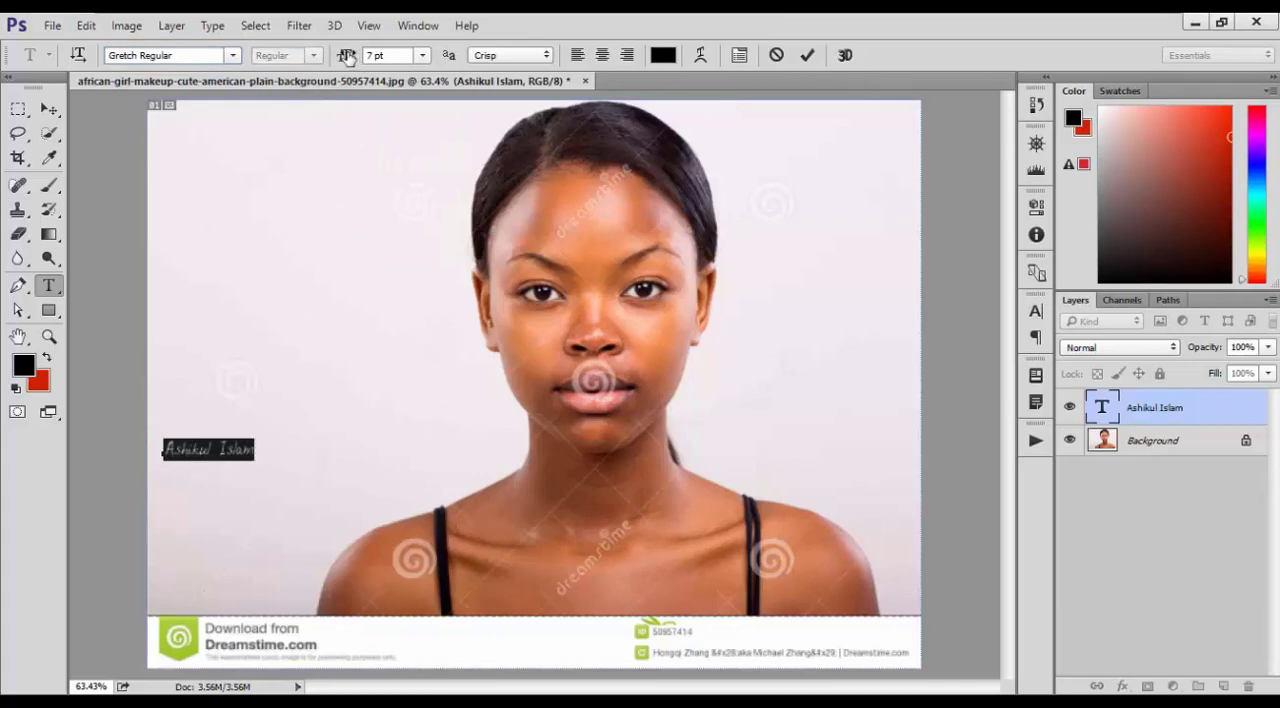
{"action": "left_click_drag", "start_coordinate": [347, 57], "coordinate": [360, 57]}
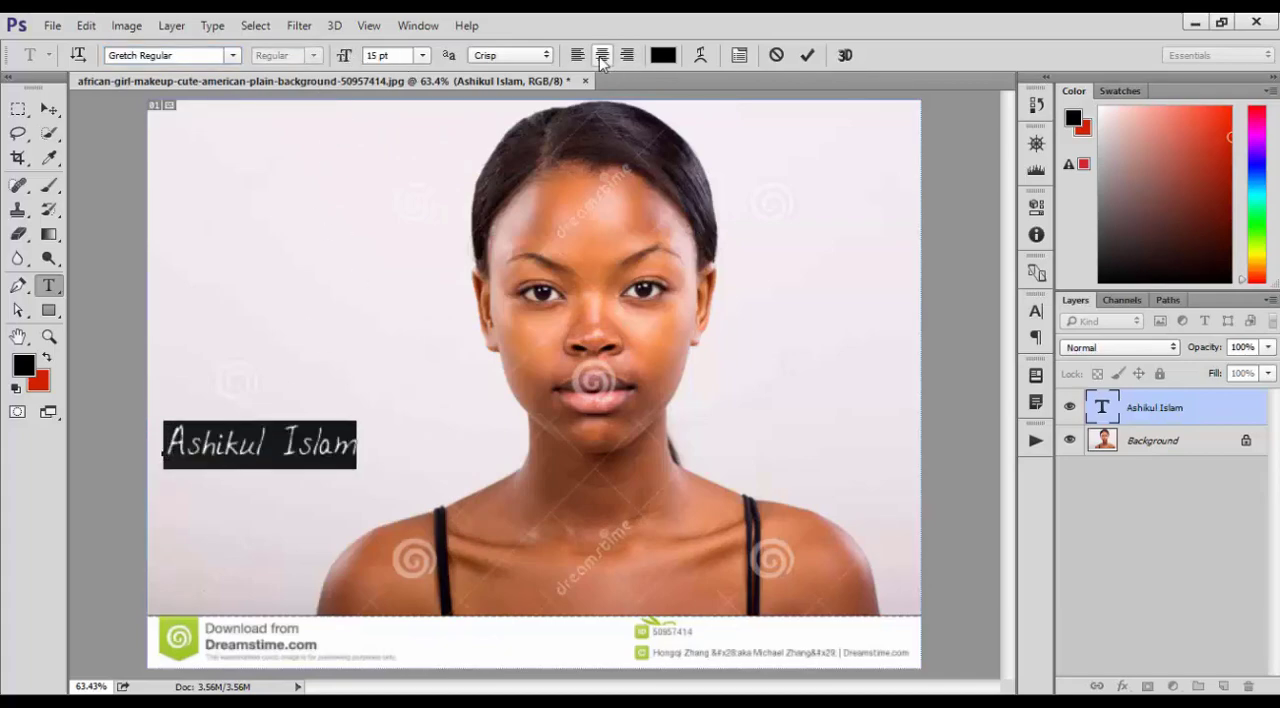
Color the name text red (ff0000), commit the edit and shift the text slightly up and to the right
{"action": "left_click", "coordinate": [663, 55]}
{"action": "type", "text": "ff0000"}
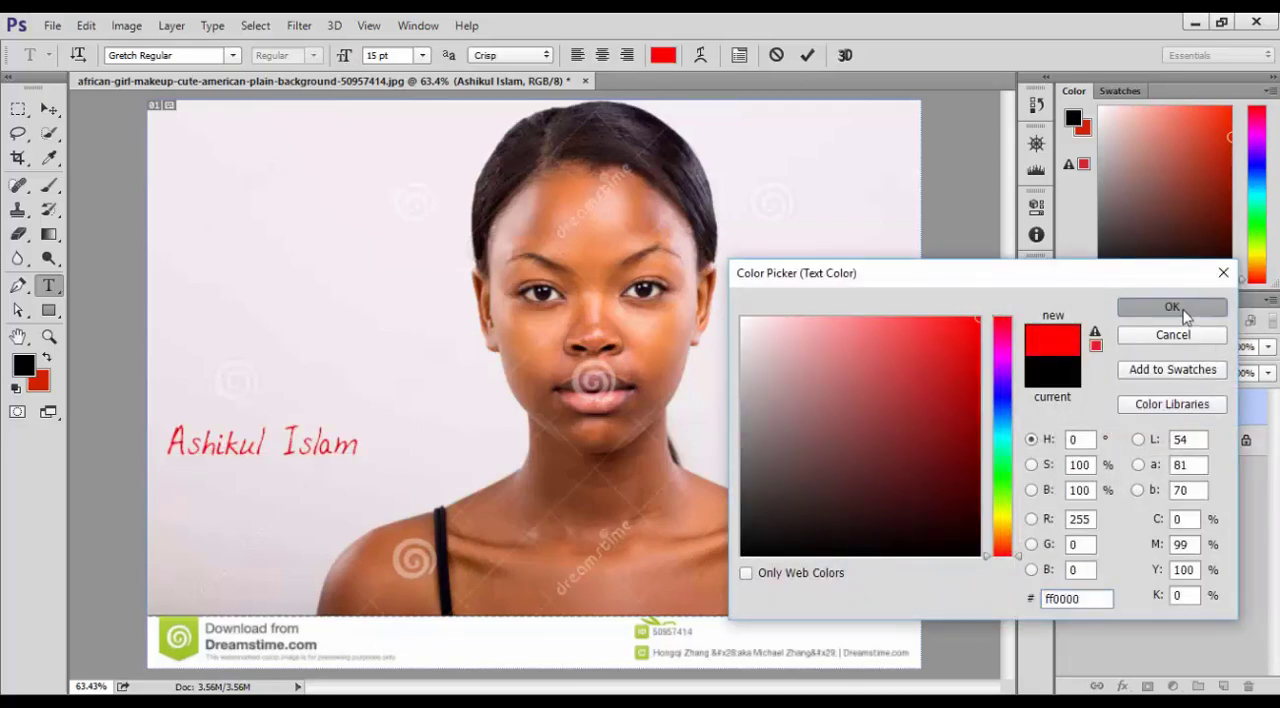
{"action": "left_click", "coordinate": [1172, 307]}
{"action": "left_click", "coordinate": [807, 55]}
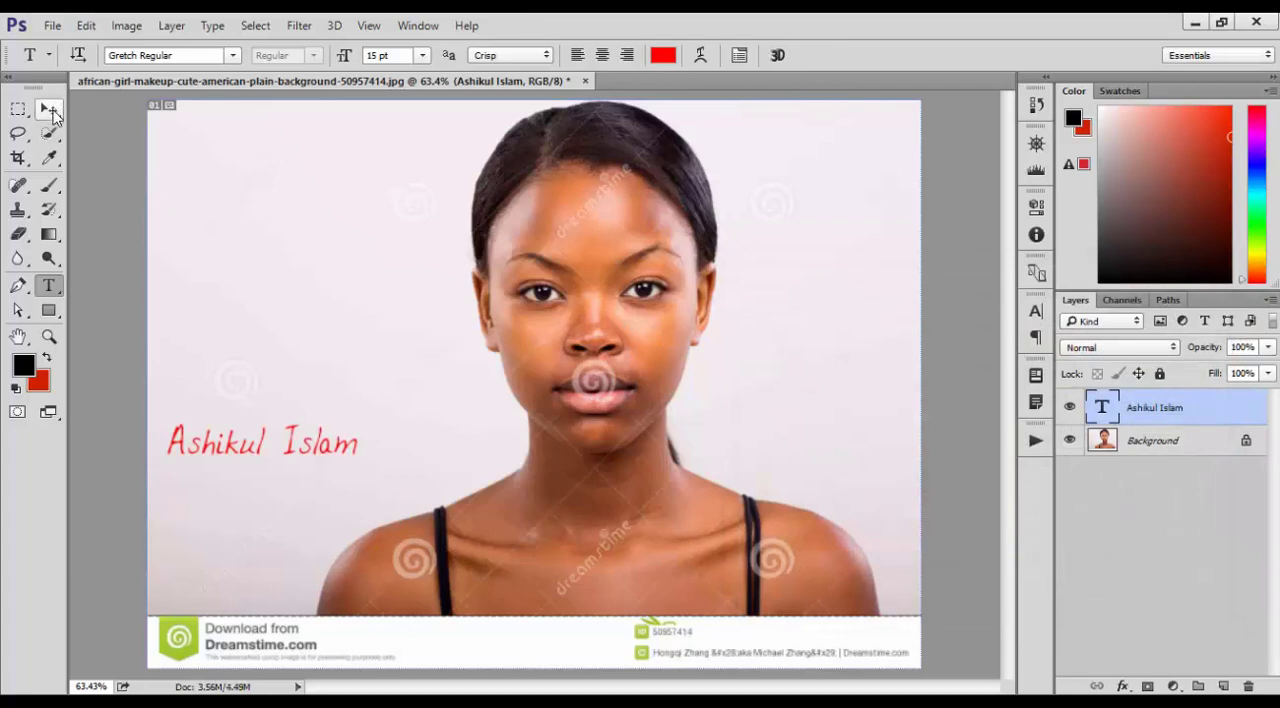
{"action": "left_click", "coordinate": [48, 108]}
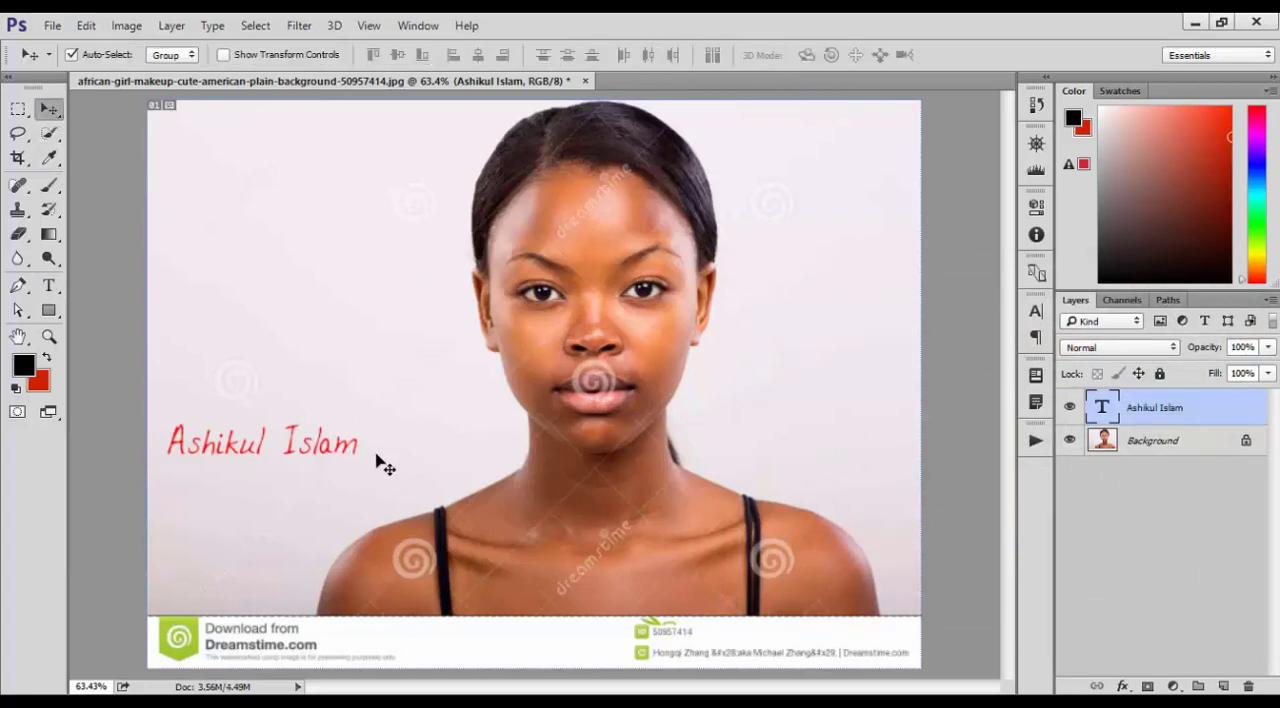
{"action": "left_click_drag", "start_coordinate": [333, 443], "coordinate": [385, 422]}
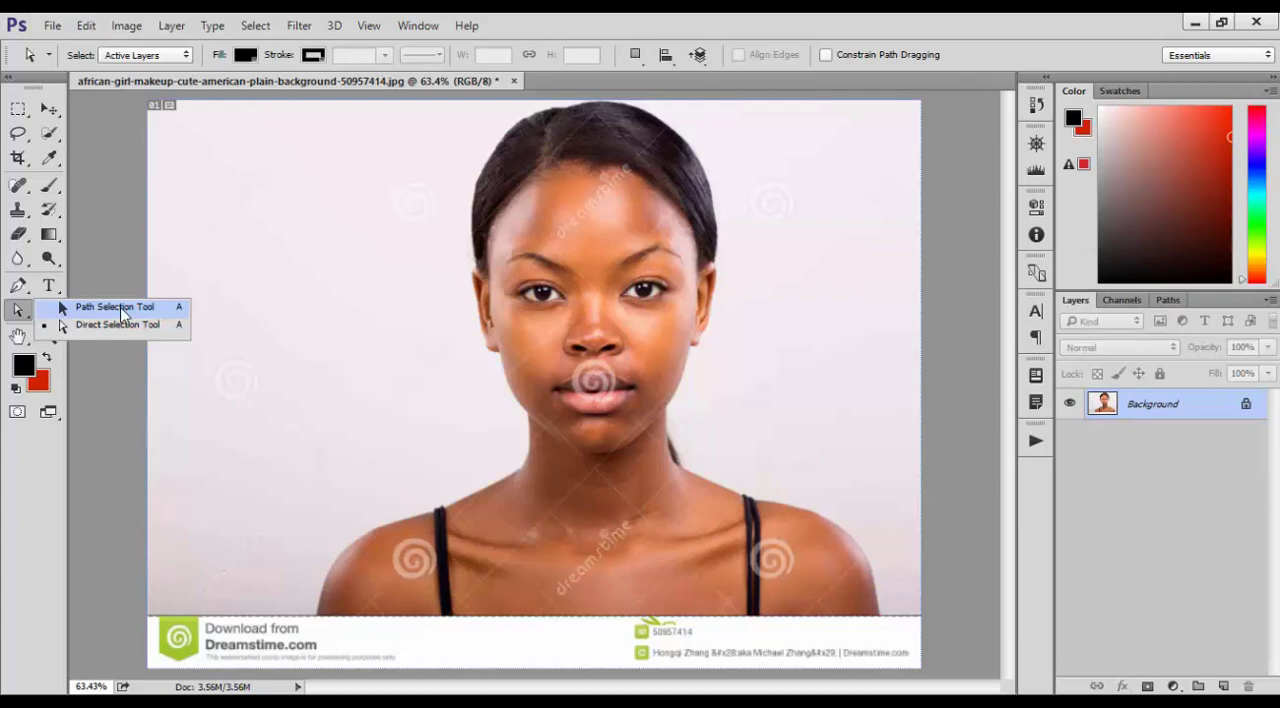
Draw a closed four-point path with the Pen tool on the blank background beside the woman's face
{"action": "left_click", "coordinate": [121, 307]}
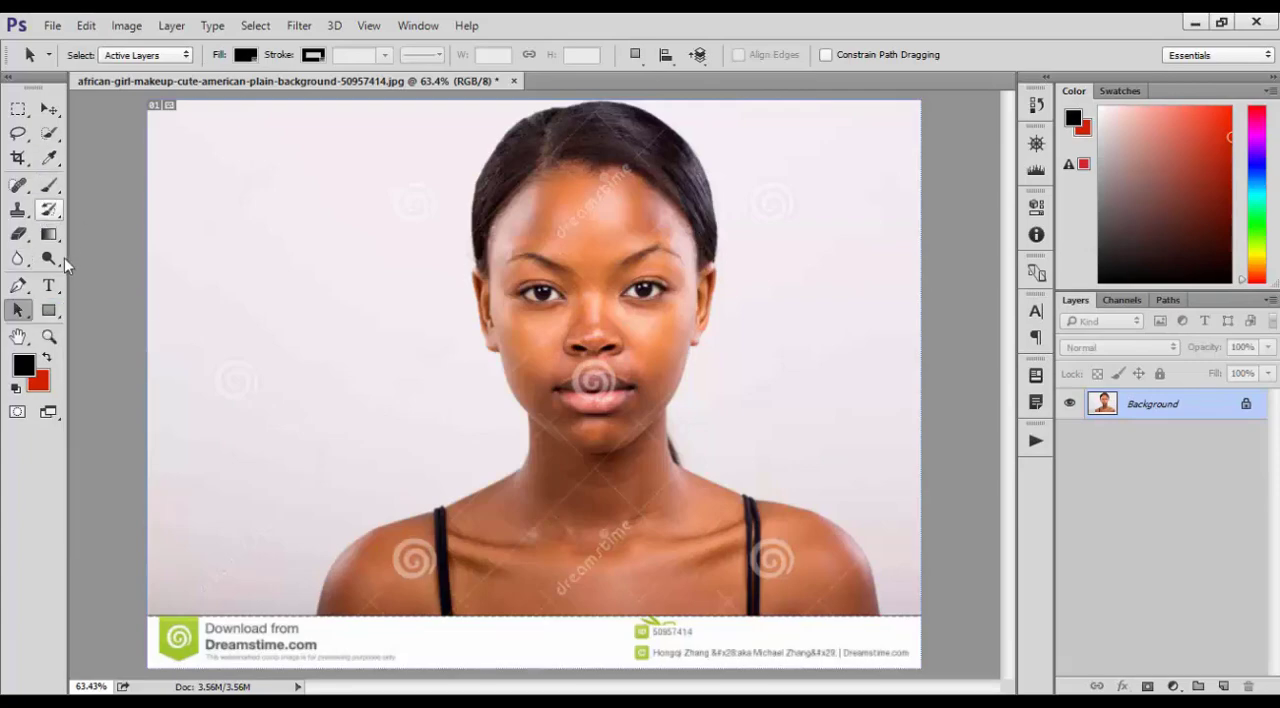
{"action": "left_click", "coordinate": [17, 285]}
{"action": "left_click", "coordinate": [342, 223]}
{"action": "left_click", "coordinate": [220, 325]}
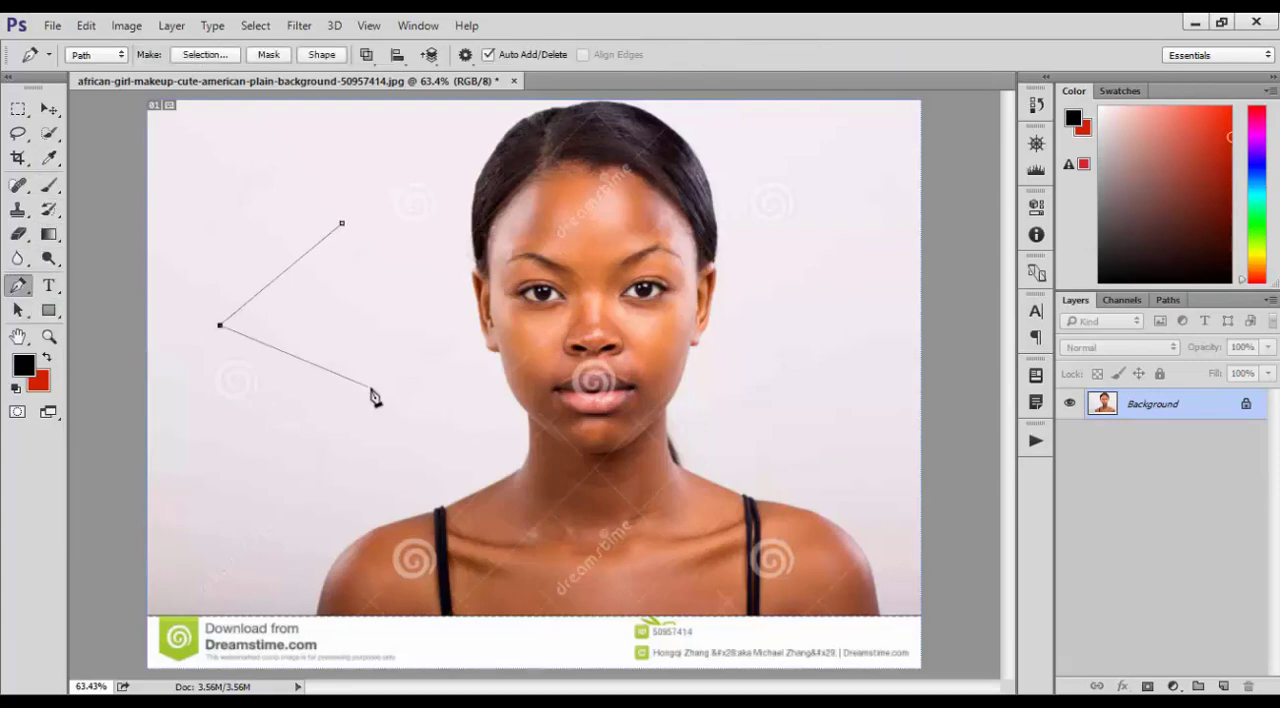
{"action": "left_click", "coordinate": [371, 387]}
{"action": "left_click", "coordinate": [431, 299]}
{"action": "left_click", "coordinate": [342, 223]}
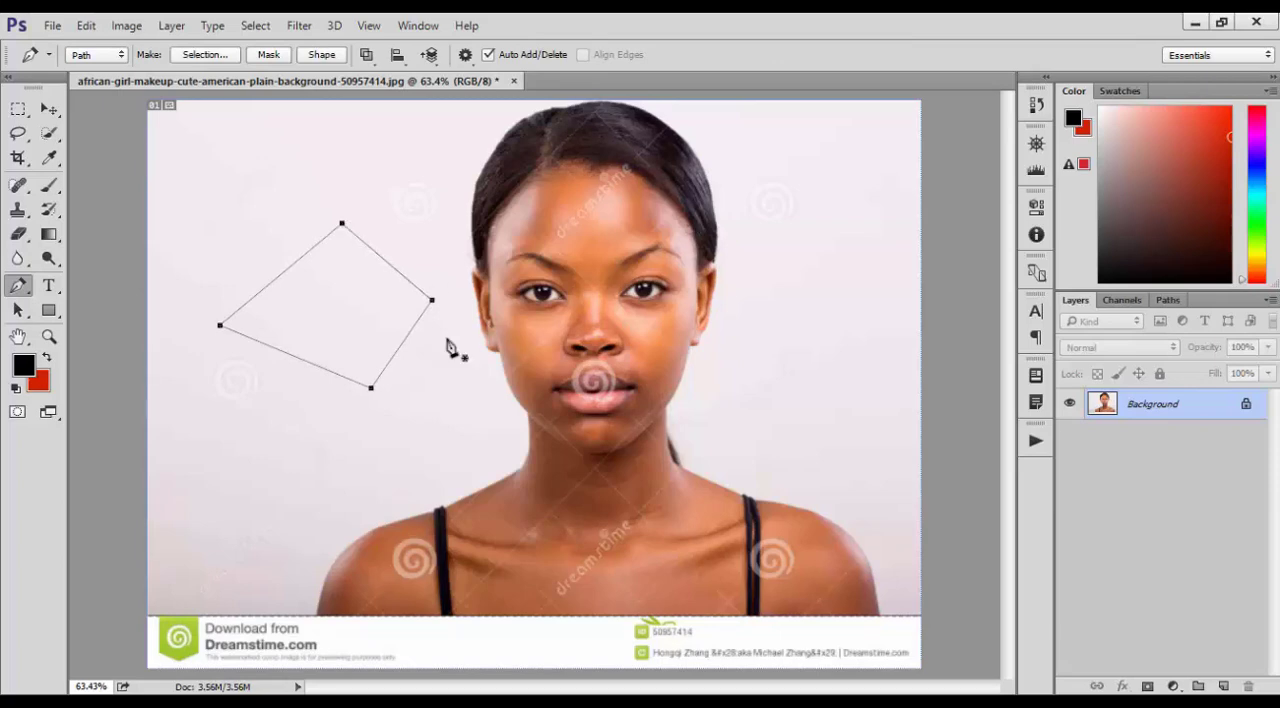
Move the whole four-point path slightly up and to the left as one unit with the Path Selection tool
{"action": "left_click", "coordinate": [17, 311]}
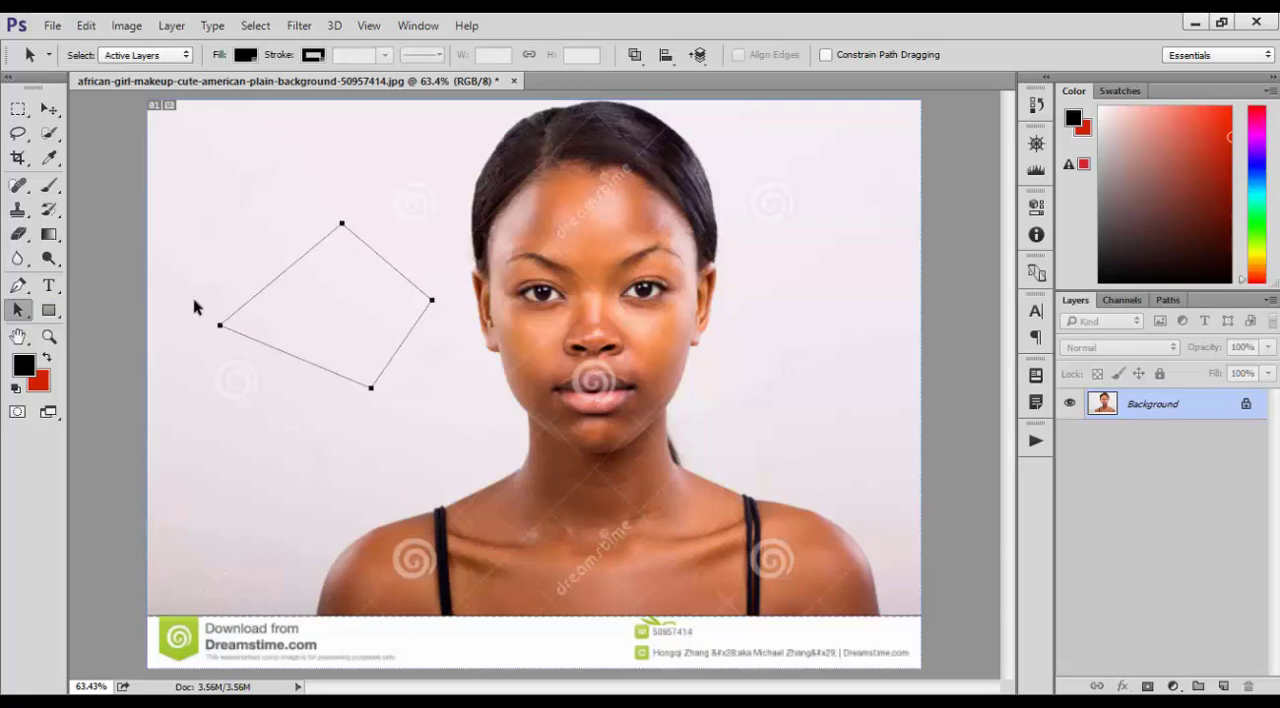
{"action": "left_click_drag", "start_coordinate": [343, 223], "coordinate": [284, 236]}
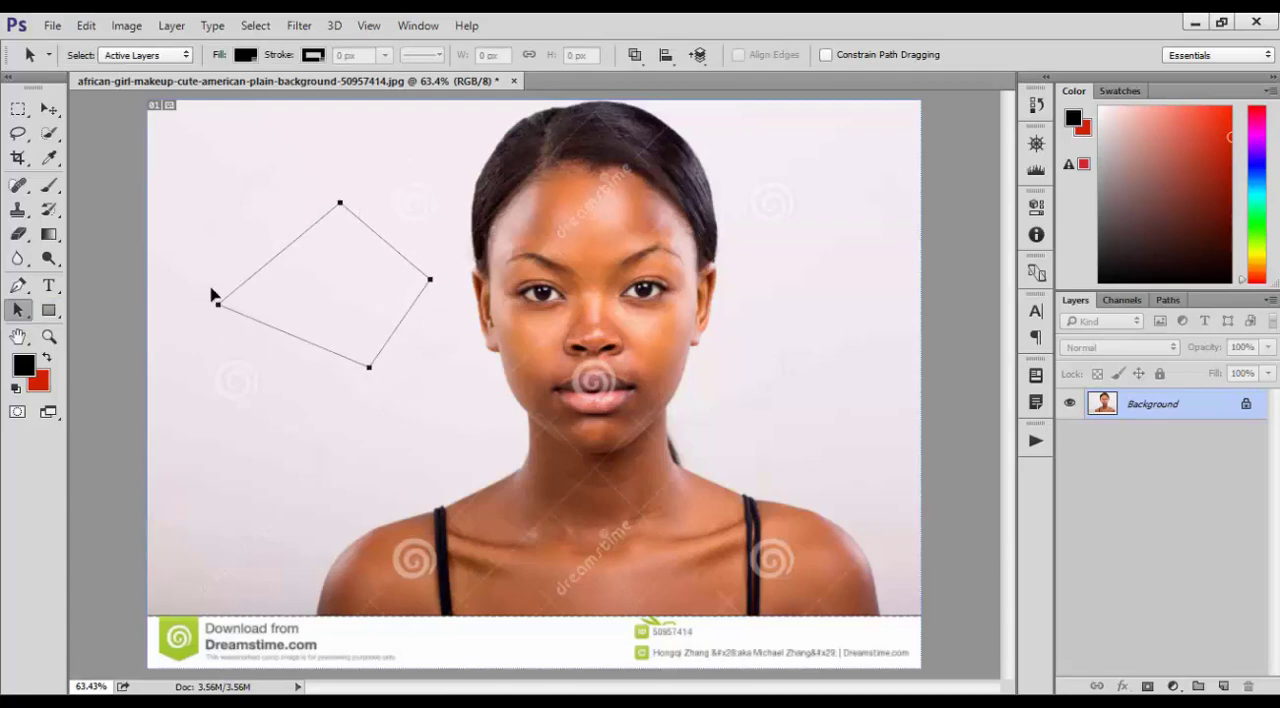
{"action": "left_click_drag", "start_coordinate": [211, 294], "coordinate": [205, 277]}
{"action": "left_click", "coordinate": [49, 109]}
{"action": "left_click_drag", "start_coordinate": [330, 185], "coordinate": [332, 178]}
{"action": "left_click", "coordinate": [625, 291]}
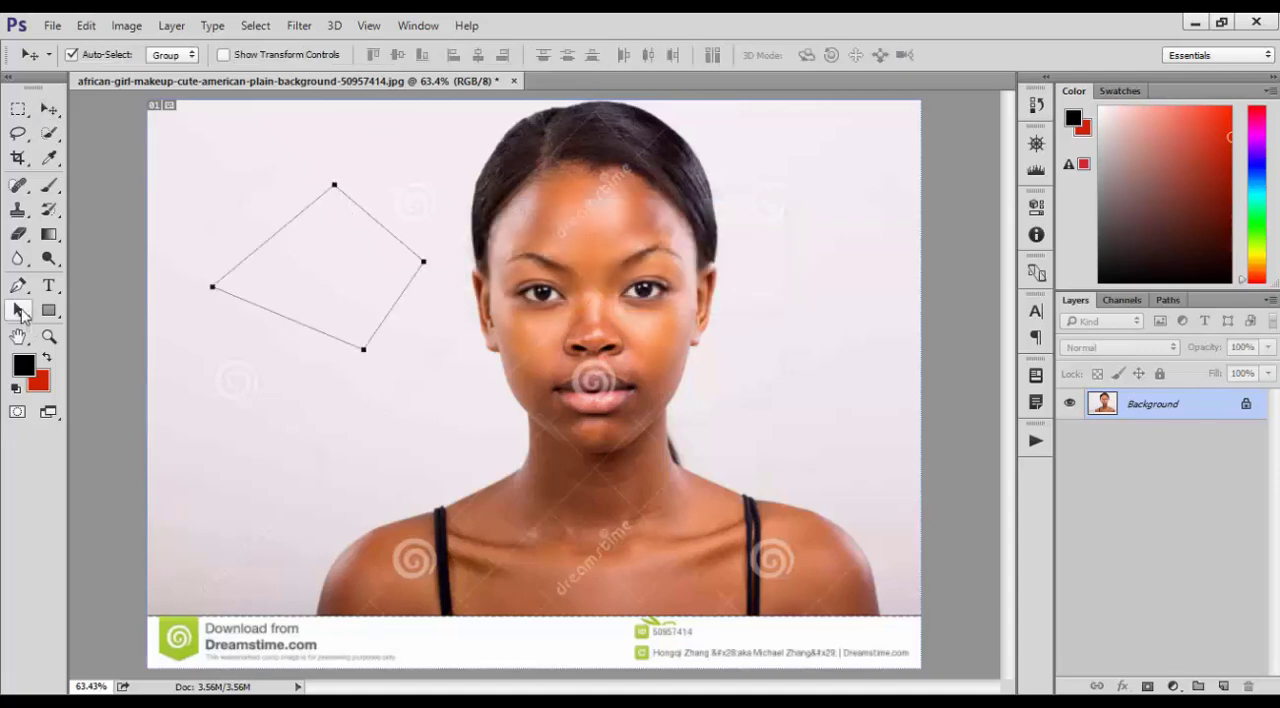
{"action": "left_click", "coordinate": [19, 309]}
{"action": "left_click_drag", "start_coordinate": [333, 192], "coordinate": [333, 208]}
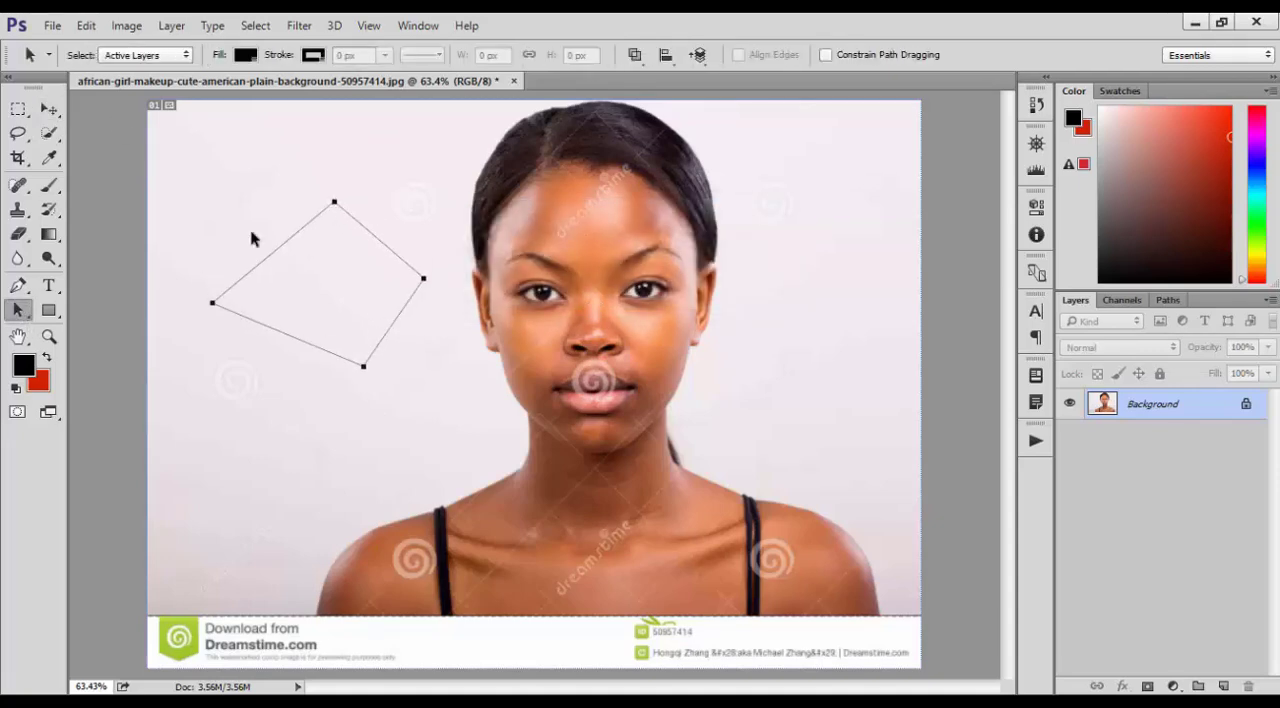
Reshape the path with the Direct Selection tool by moving its four corner points outward and downward individually
{"action": "left_click", "coordinate": [18, 310]}
{"action": "left_click", "coordinate": [107, 333]}
{"action": "left_click_drag", "start_coordinate": [177, 285], "coordinate": [215, 338]}
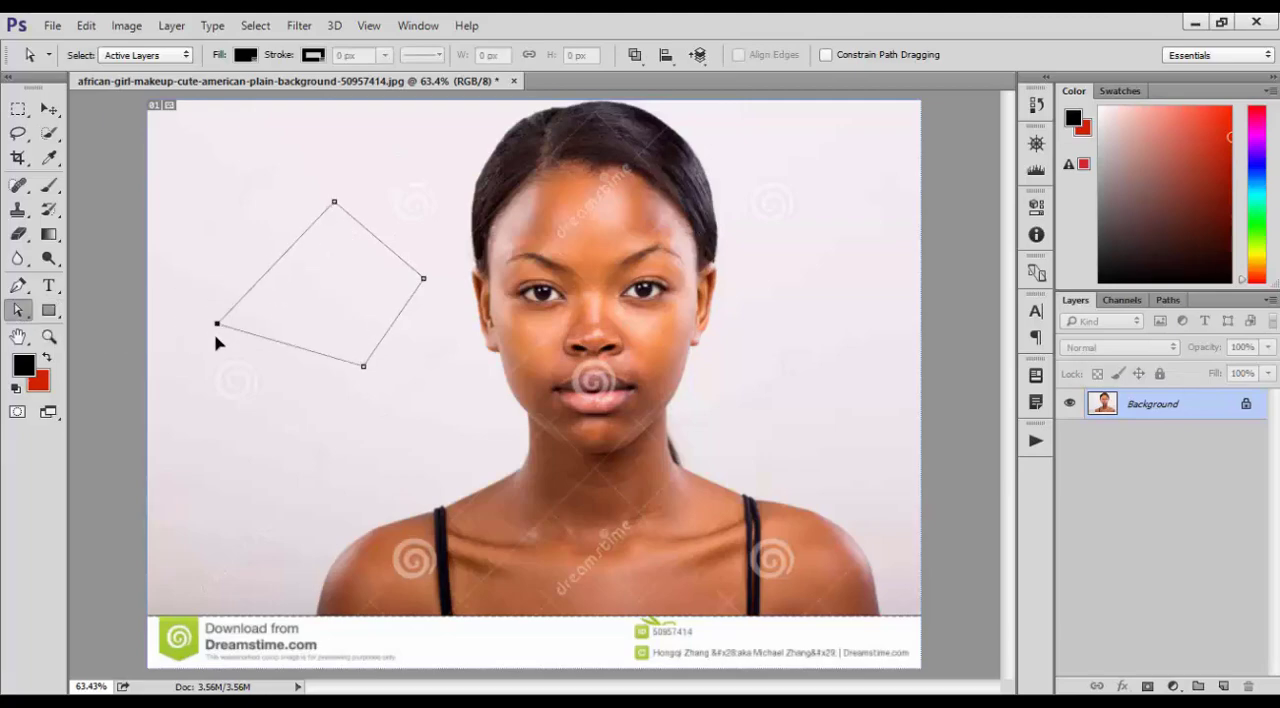
{"action": "left_click_drag", "start_coordinate": [396, 386], "coordinate": [224, 338]}
{"action": "left_click_drag", "start_coordinate": [366, 369], "coordinate": [408, 376]}
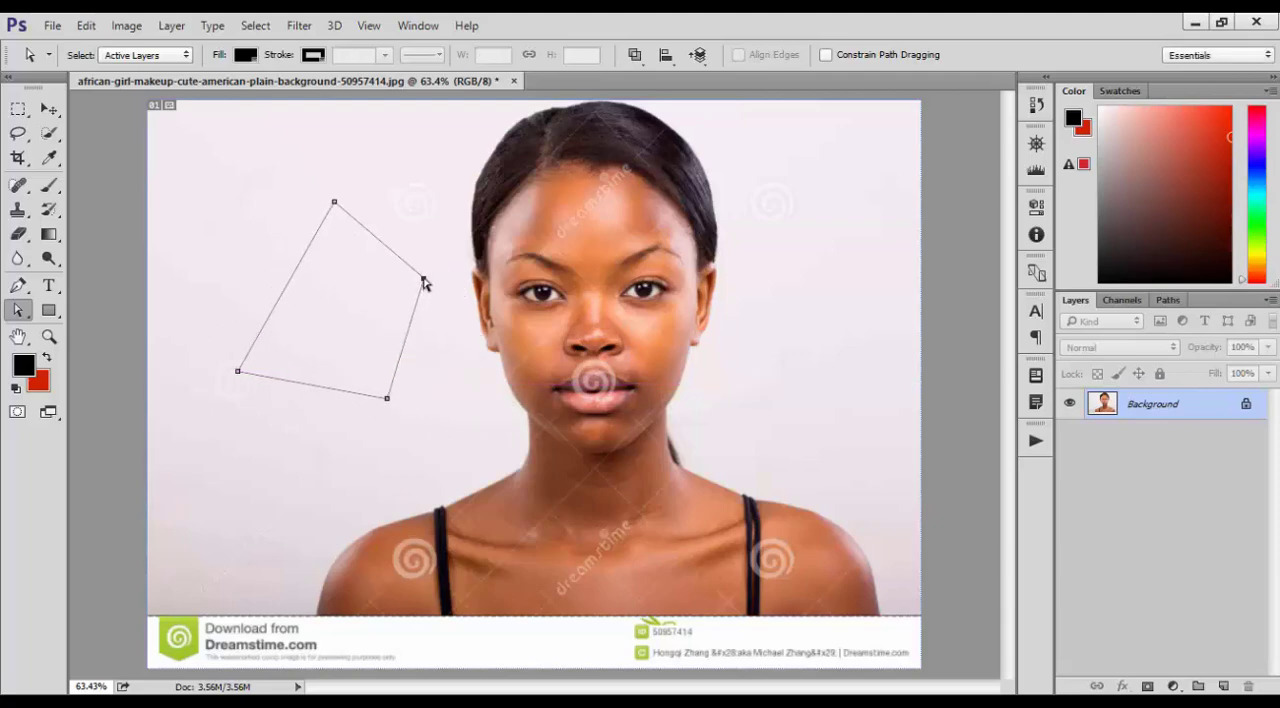
{"action": "left_click_drag", "start_coordinate": [423, 280], "coordinate": [445, 276]}
{"action": "left_click_drag", "start_coordinate": [334, 203], "coordinate": [280, 180]}
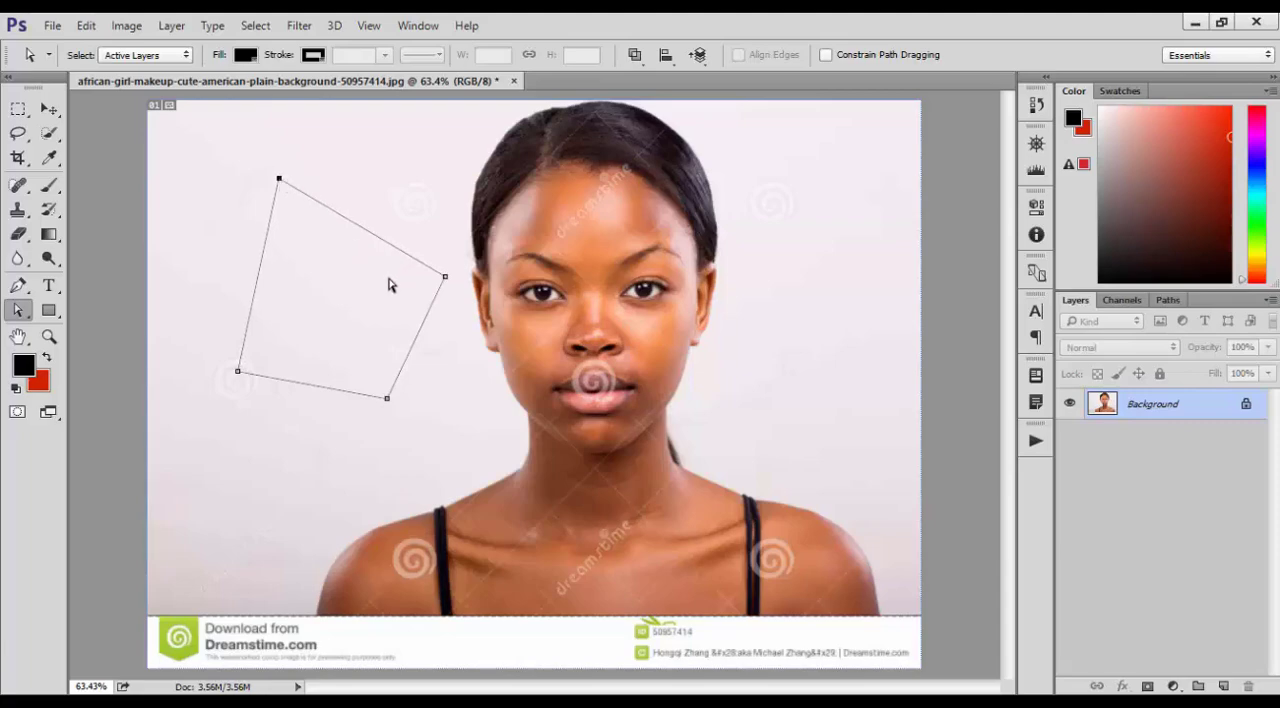
{"action": "right_click", "coordinate": [18, 310]}
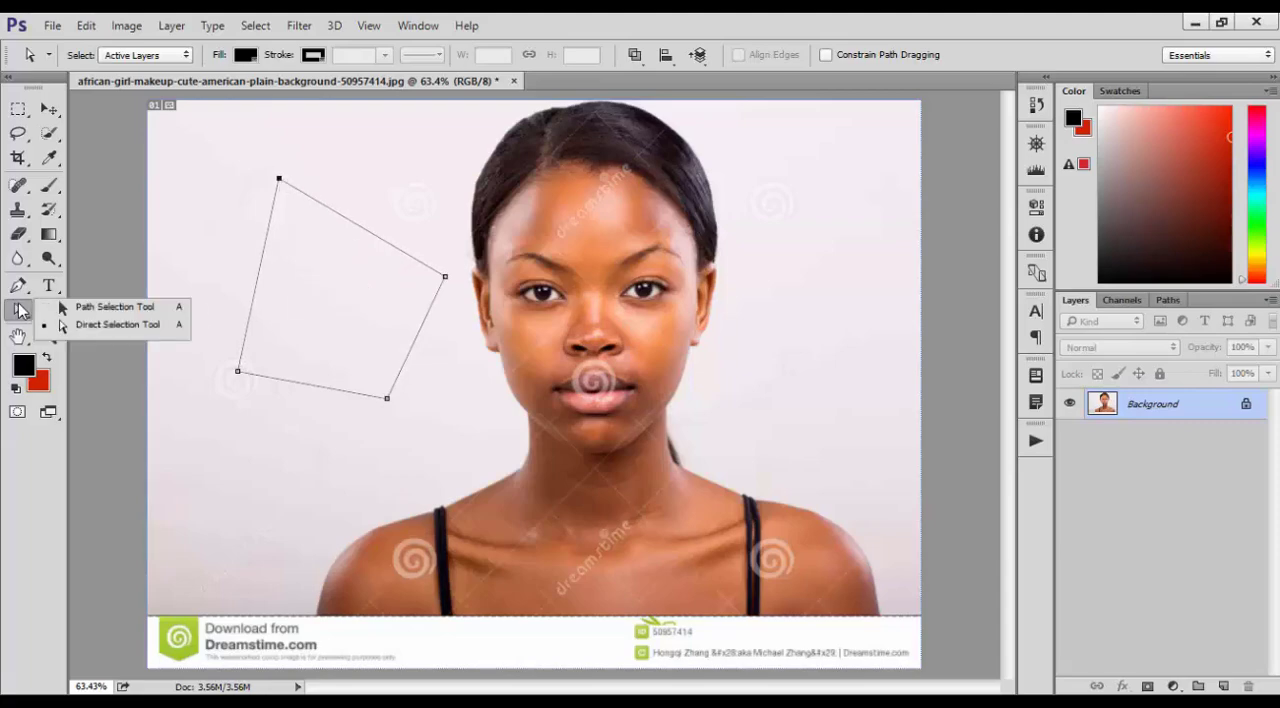
{"action": "left_click", "coordinate": [161, 330]}
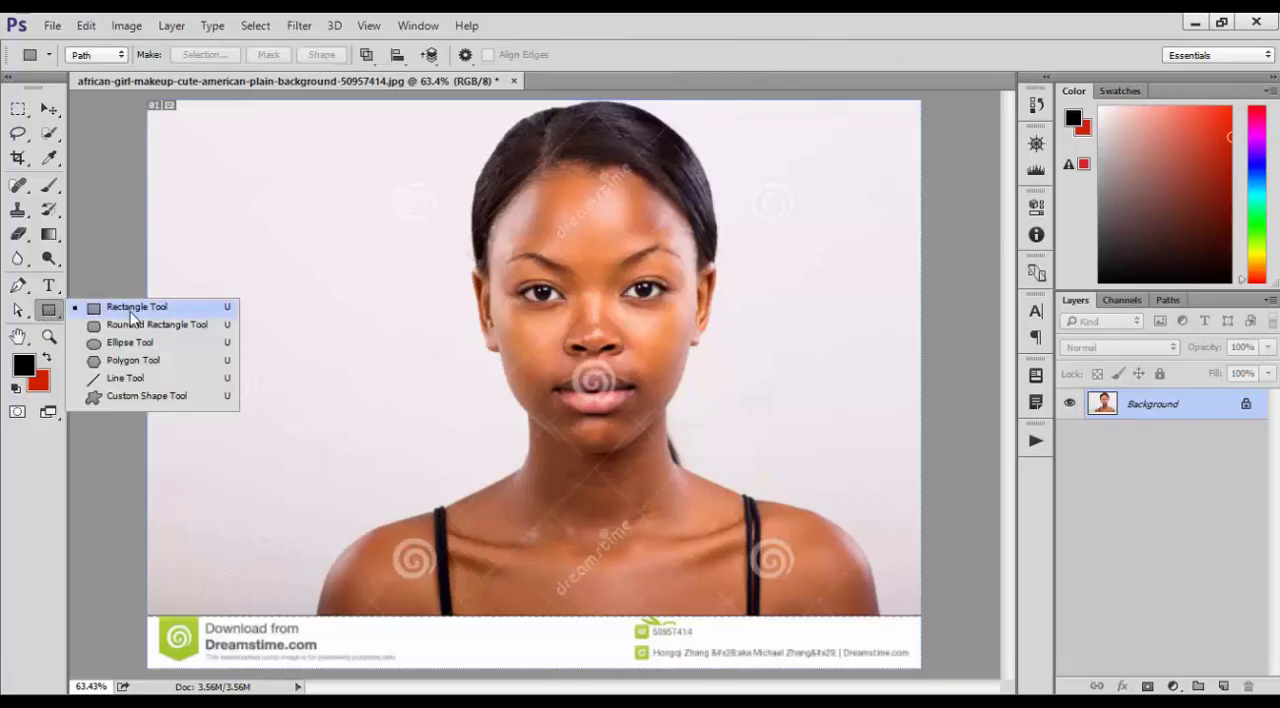
Draw a rectangular path beside the woman's head and adjust it to 387 × 250 px at X 79 px, Y 71 px
{"action": "left_click", "coordinate": [131, 316]}
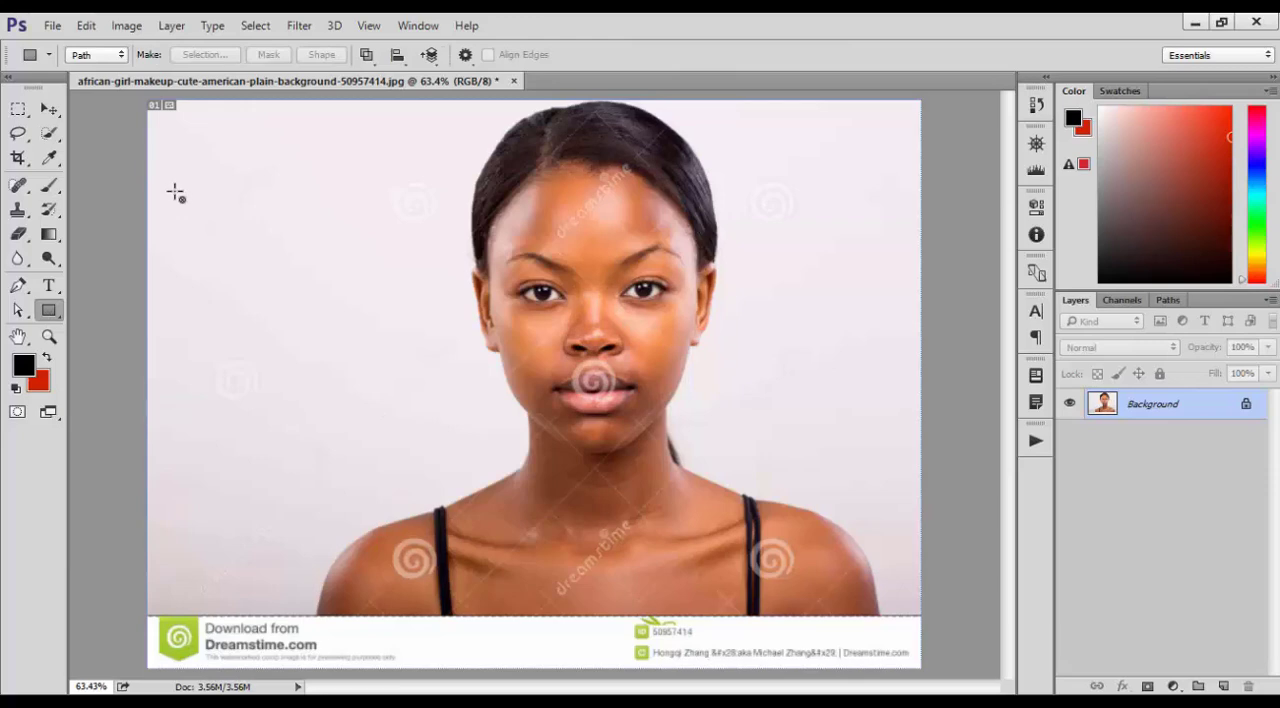
{"action": "left_click_drag", "start_coordinate": [185, 150], "coordinate": [398, 305]}
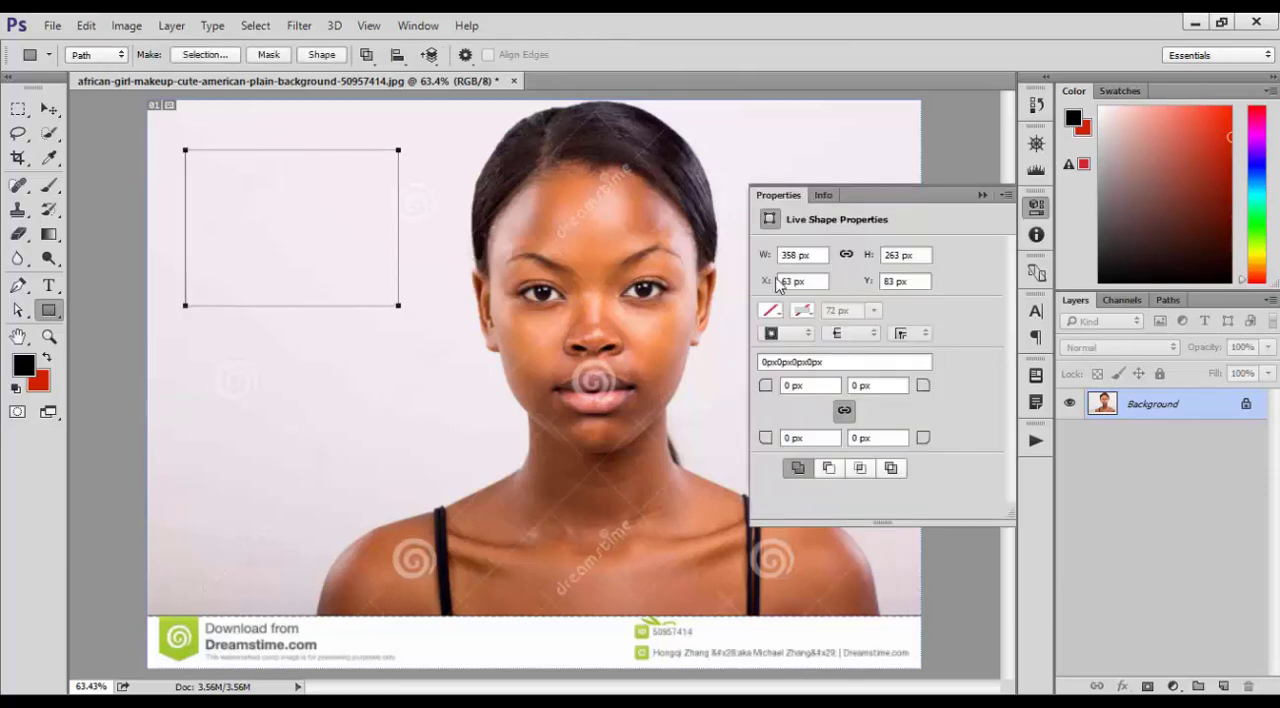
{"action": "left_click_drag", "start_coordinate": [767, 258], "coordinate": [790, 285]}
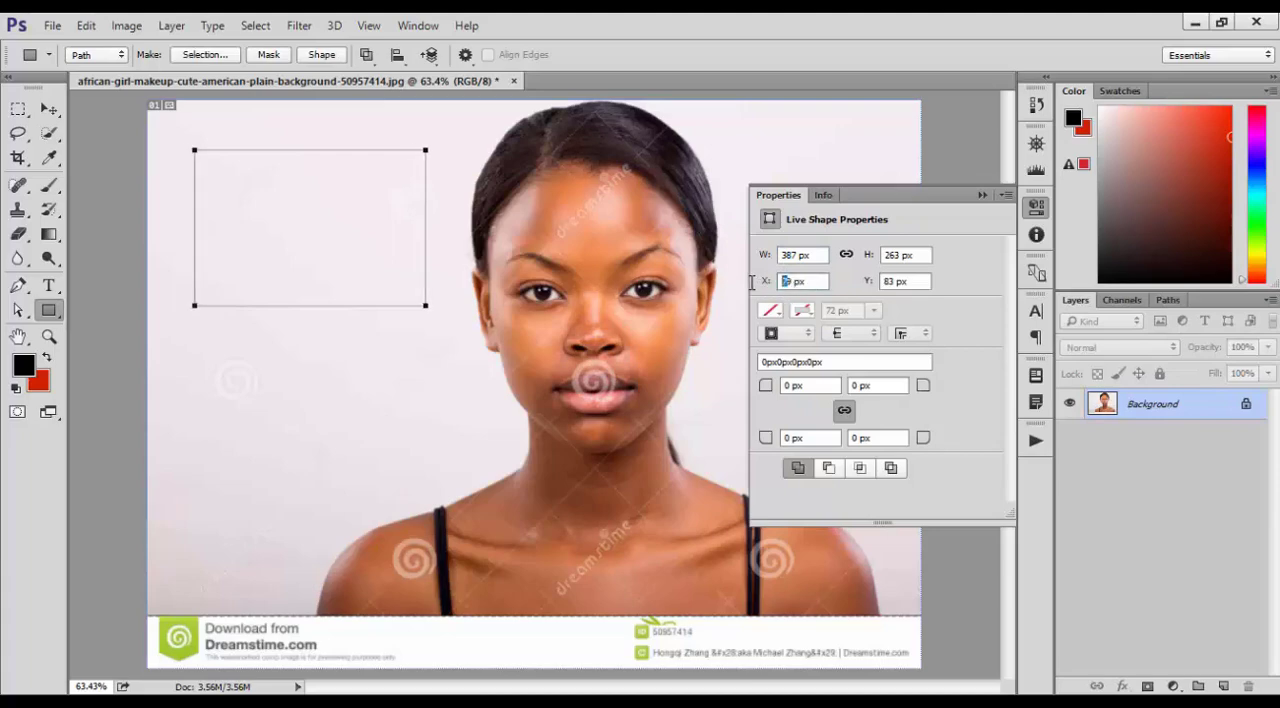
{"action": "left_click_drag", "start_coordinate": [874, 258], "coordinate": [855, 289]}
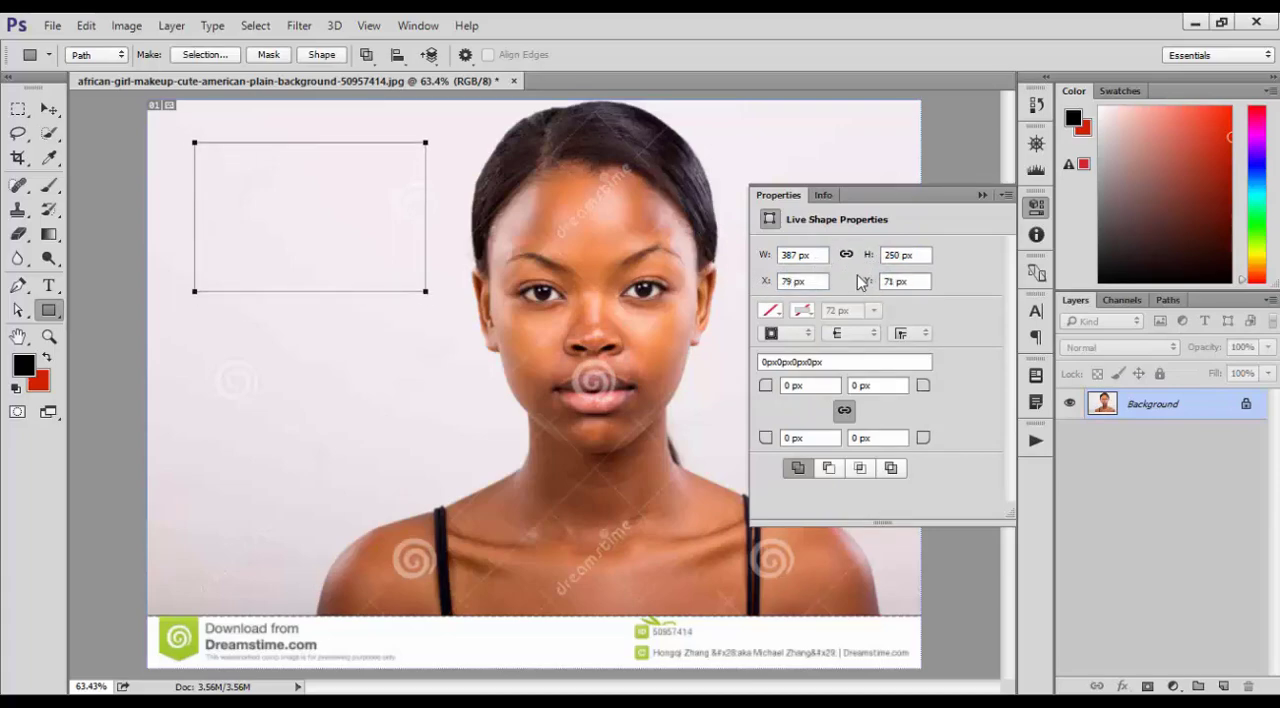
{"action": "left_click", "coordinate": [983, 194]}
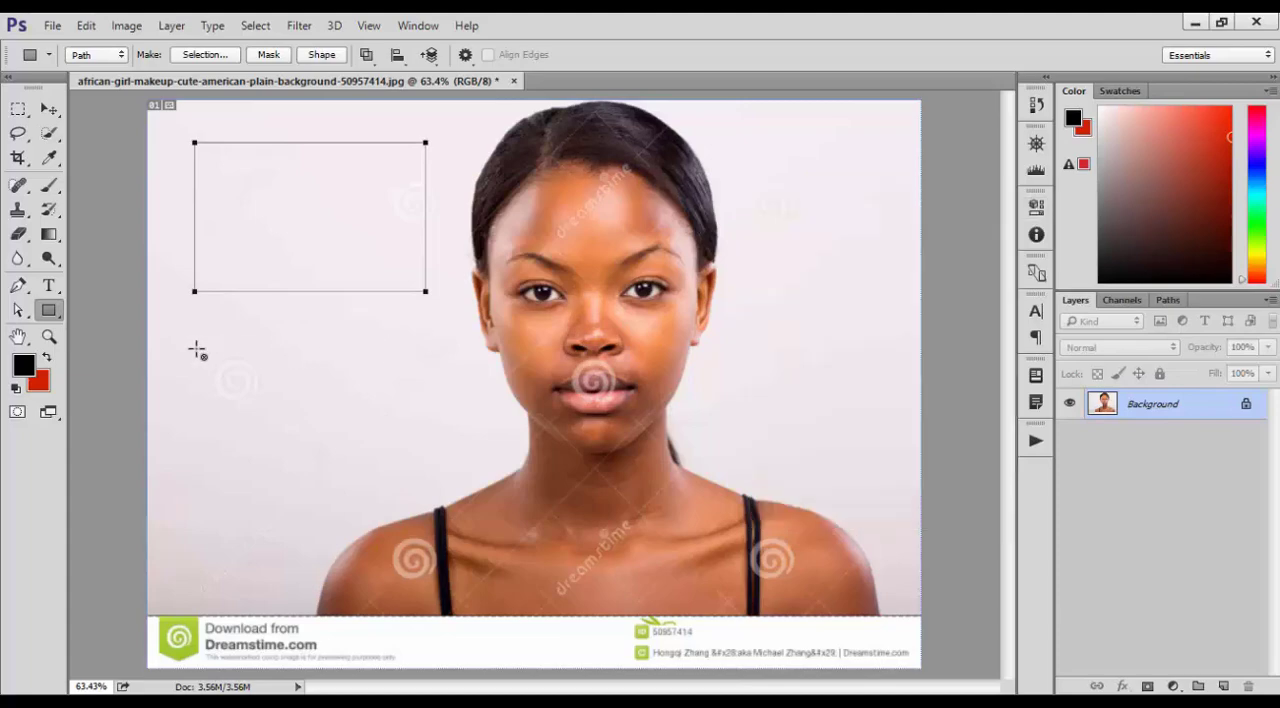
Draw a rounded rectangle path about 424 × 187 px with a 10 px corner radius below the first rectangle
{"action": "right_click", "coordinate": [52, 316]}
{"action": "left_click", "coordinate": [140, 324]}
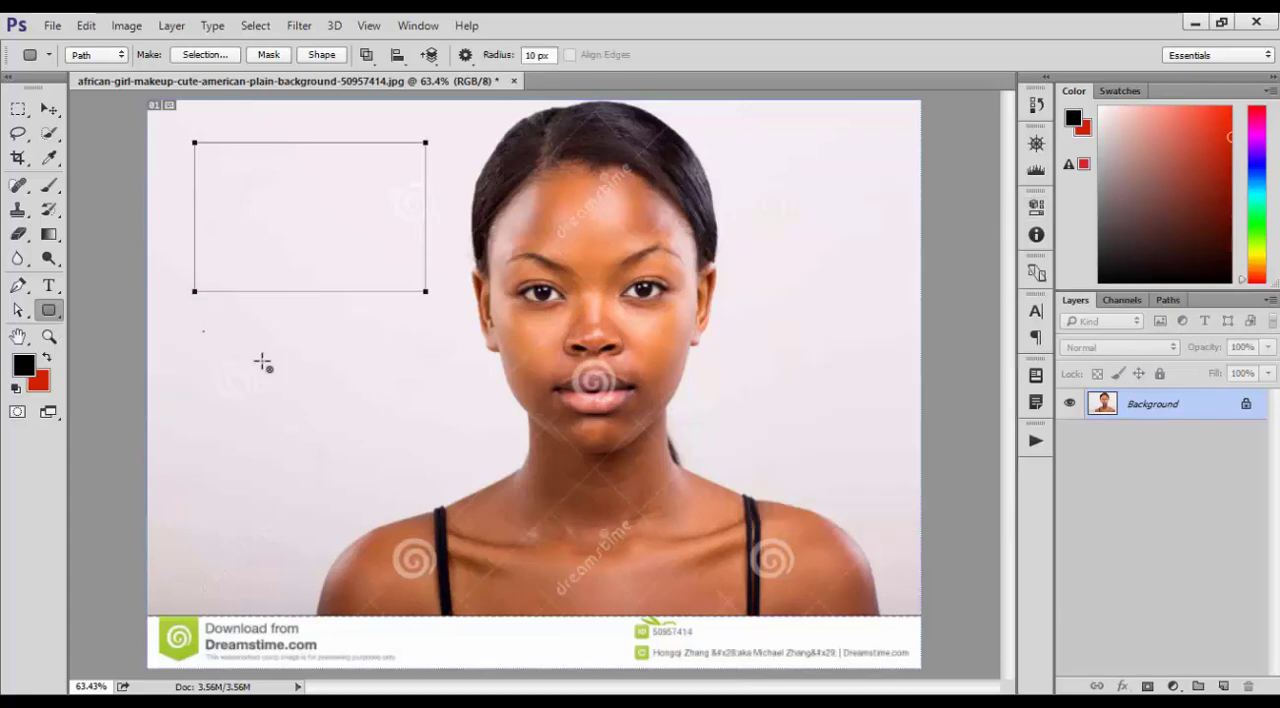
{"action": "left_click_drag", "start_coordinate": [203, 331], "coordinate": [455, 441]}
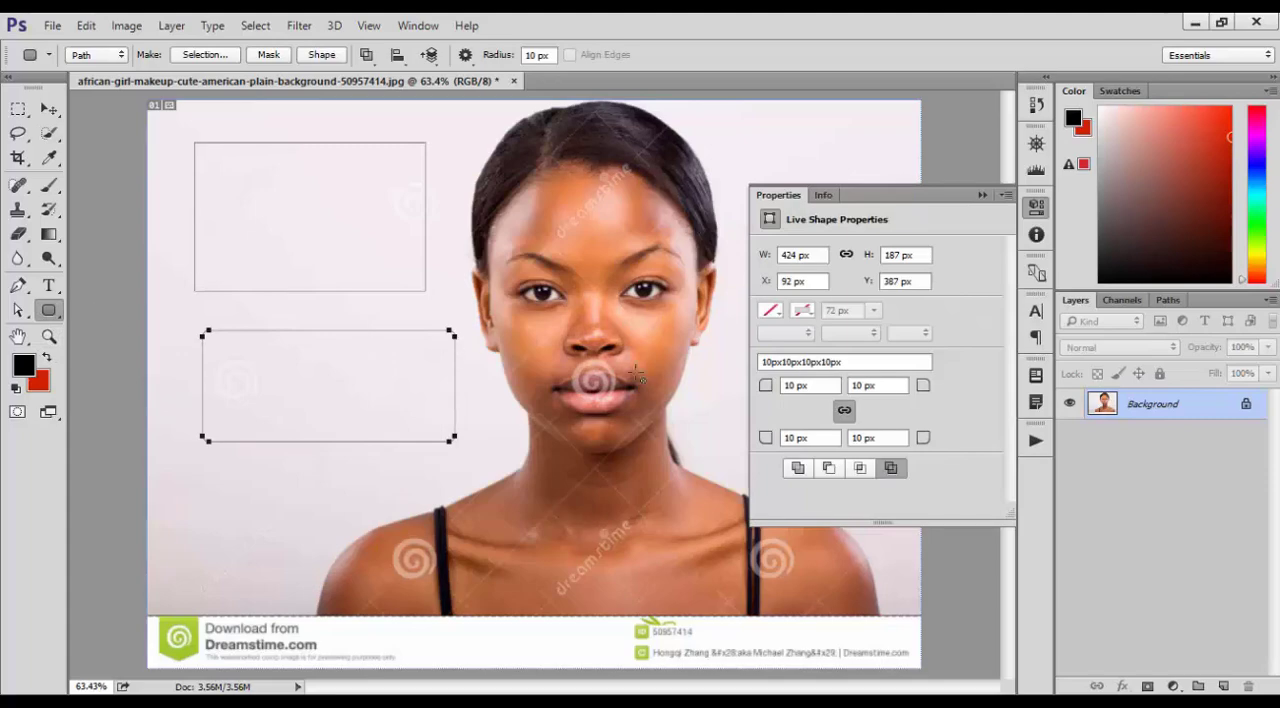
Turn both rectangle paths into a selection, copy it to a new layer and check the copy with the Background briefly hidden
{"action": "key", "text": "ctrl+Return"}
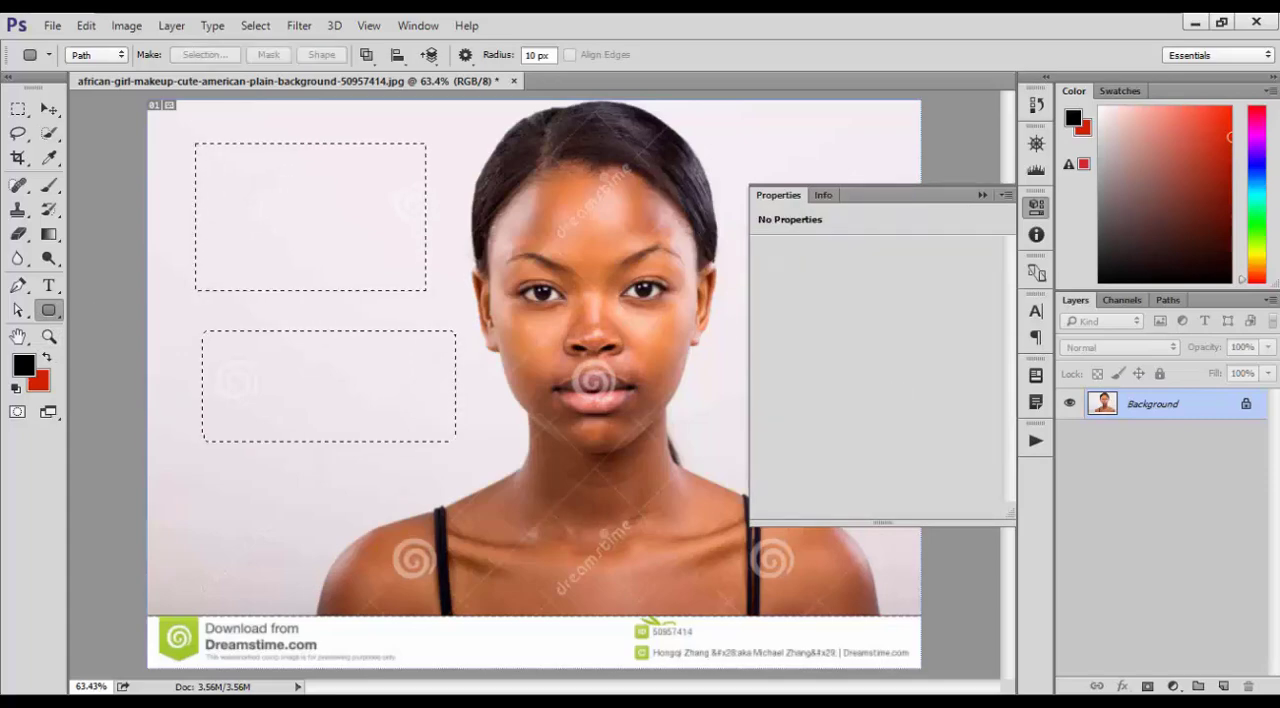
{"action": "key", "text": "ctrl+j"}
{"action": "left_click", "coordinate": [1071, 433]}
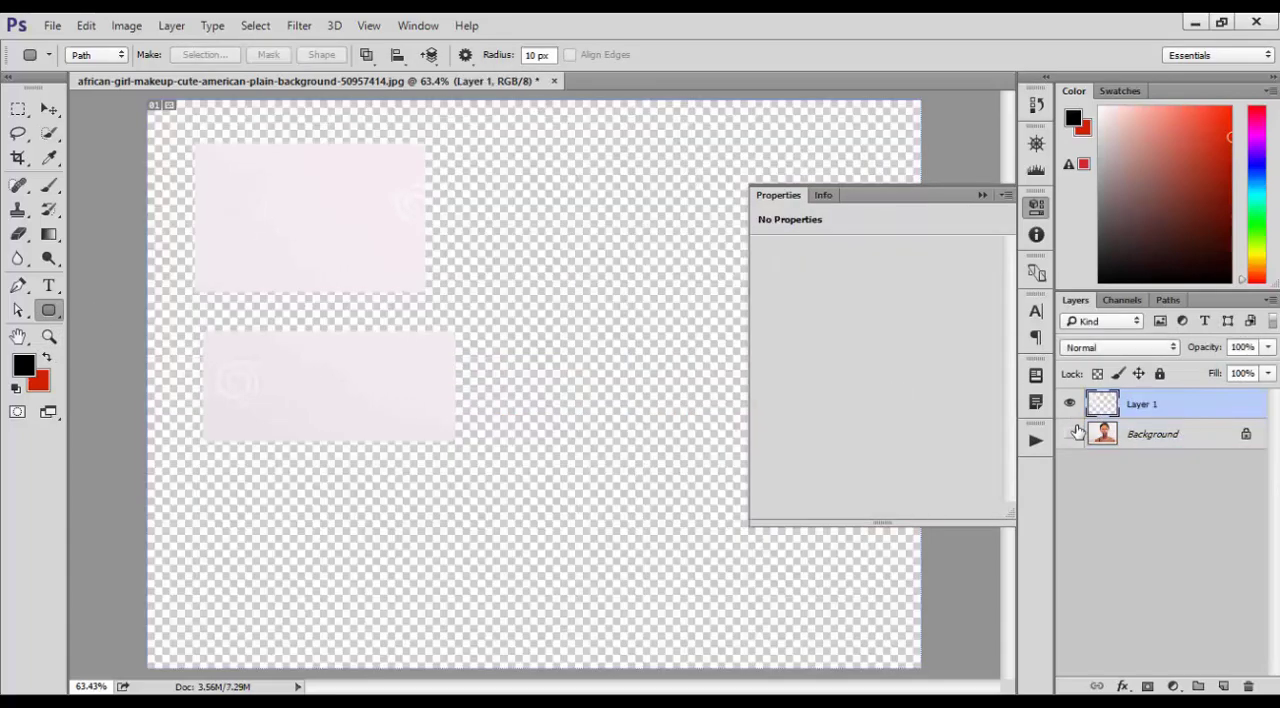
{"action": "left_click", "coordinate": [1071, 433]}
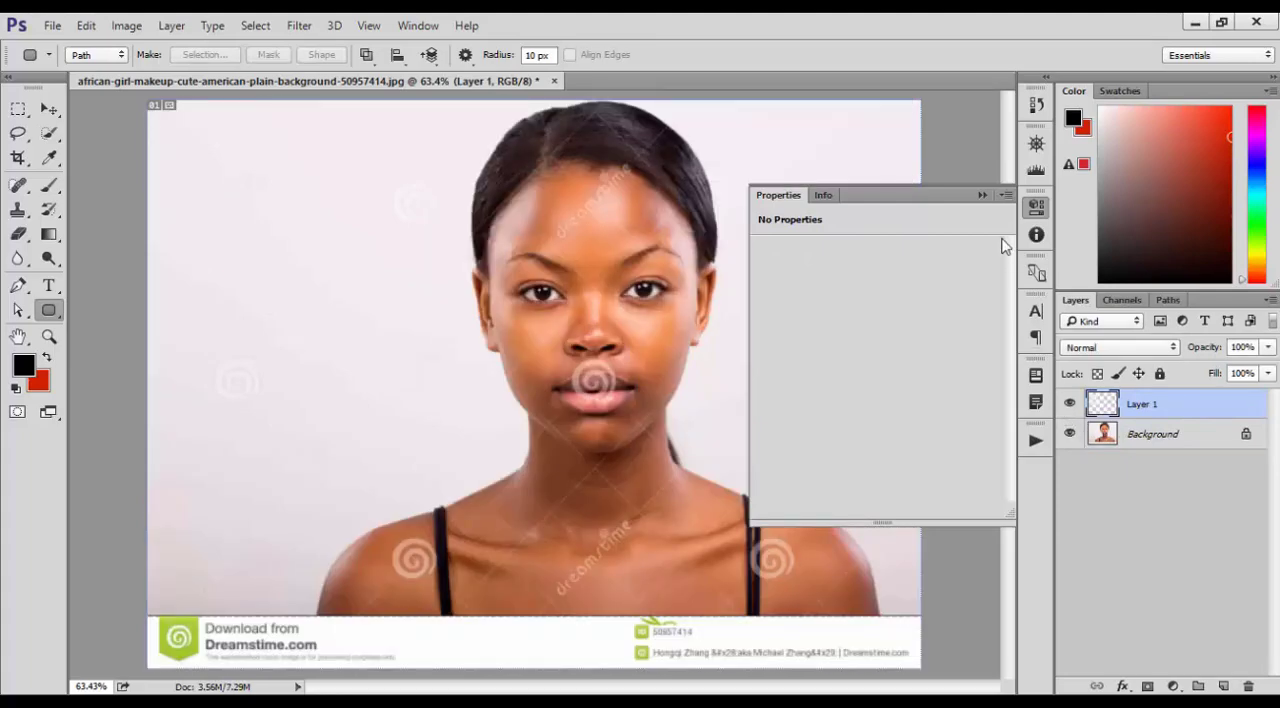
{"action": "left_click", "coordinate": [980, 195]}
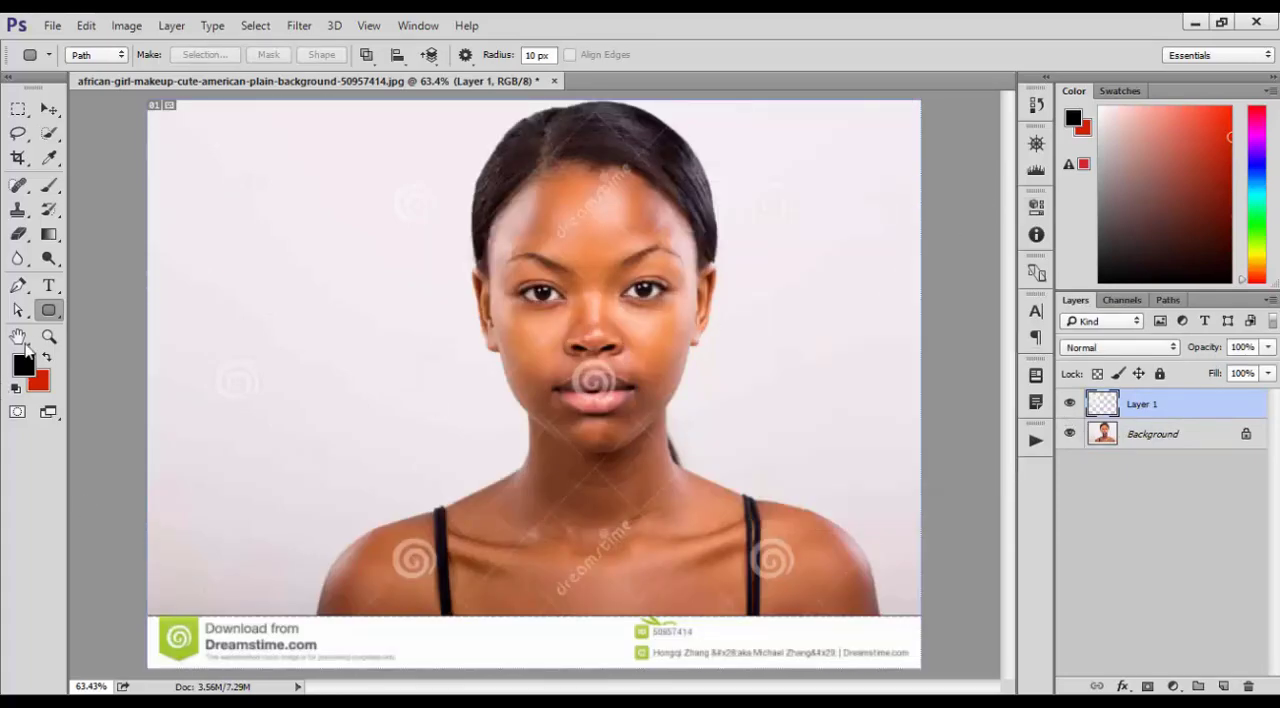
Draw an upright elliptical path about 269 × 302 px beside the woman's head with the Ellipse tool
{"action": "left_click", "coordinate": [48, 315]}
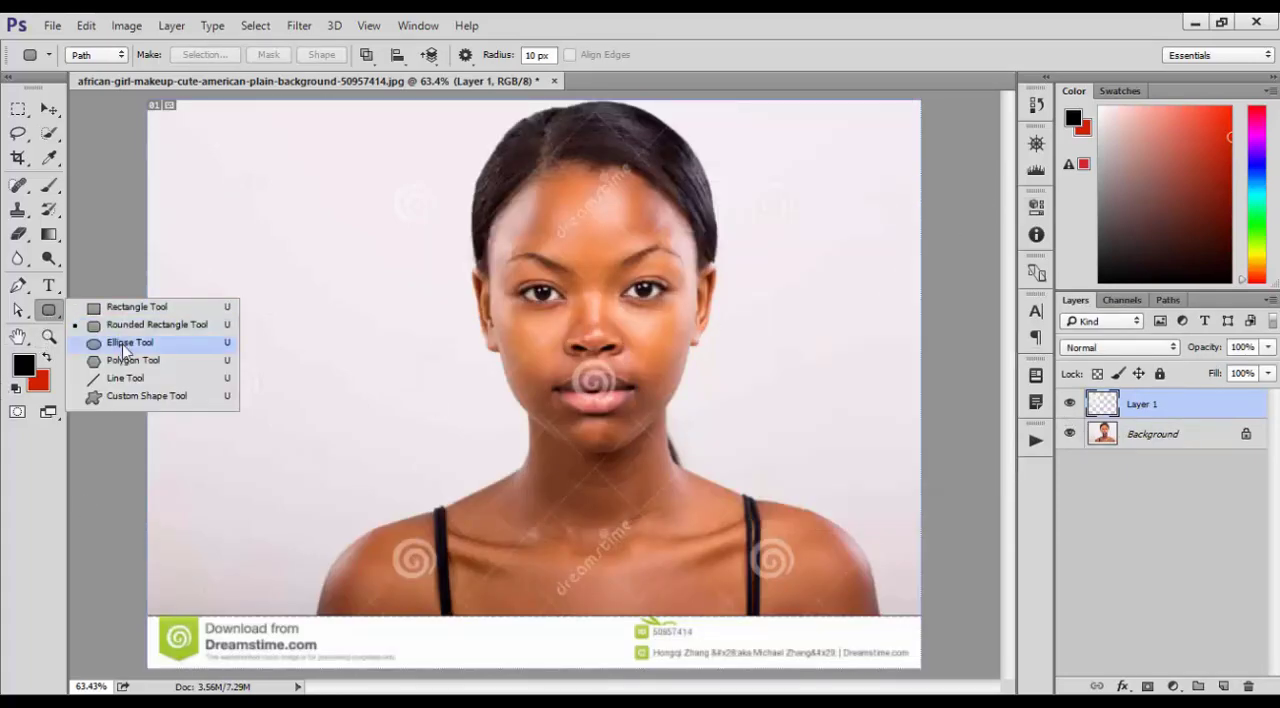
{"action": "left_click", "coordinate": [140, 342]}
{"action": "left_click_drag", "start_coordinate": [248, 234], "coordinate": [408, 414]}
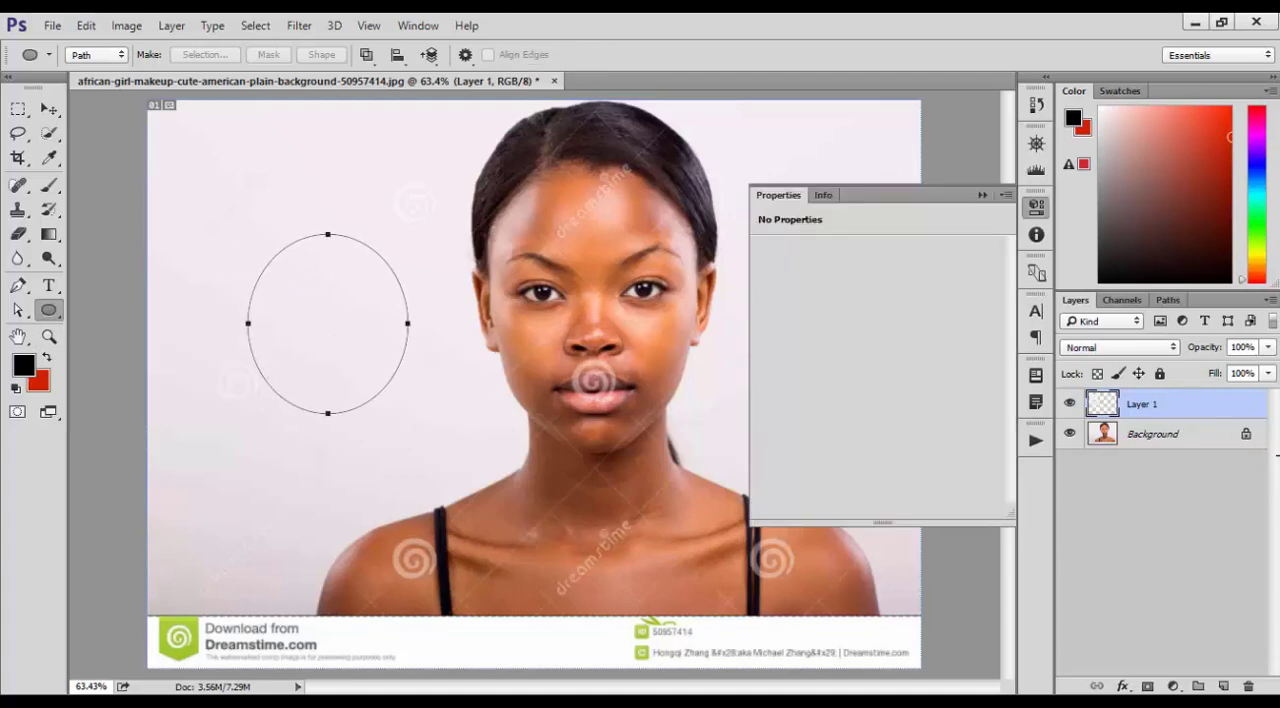
Copy the Background area inside the ellipse to a new layer and isolate it by hiding Layer 1 and the Background
{"action": "left_click", "coordinate": [1185, 432]}
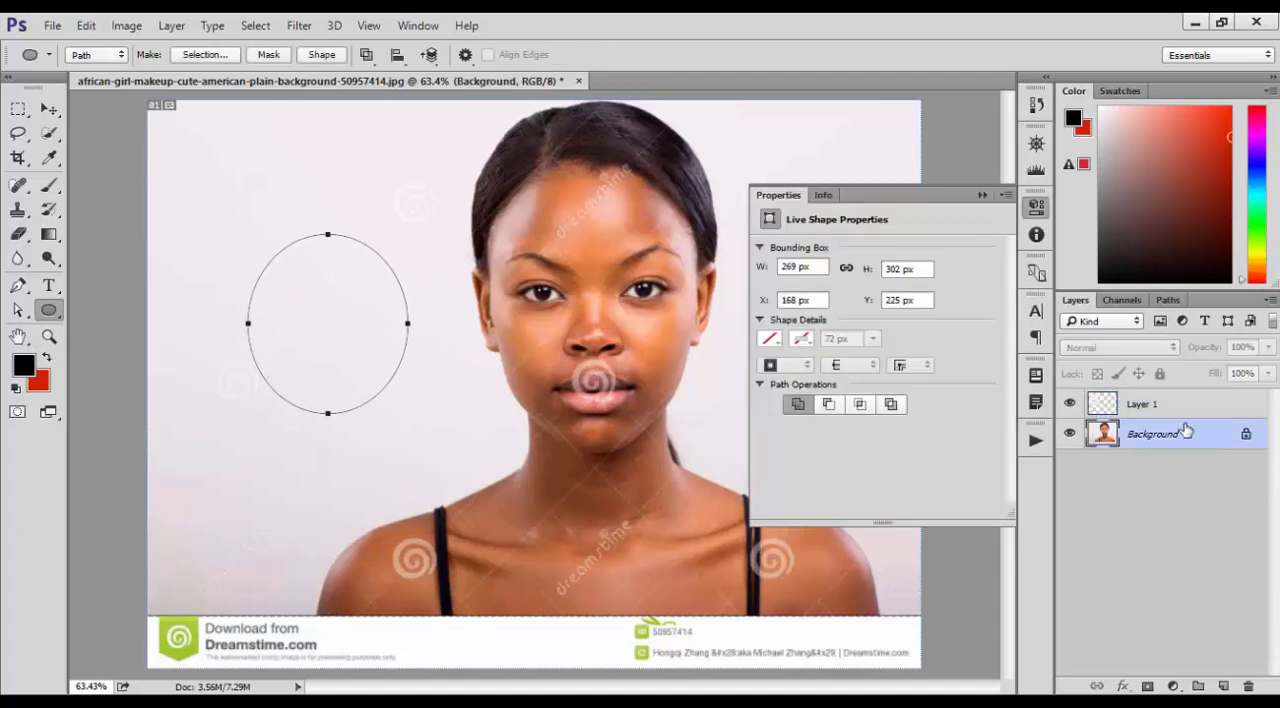
{"action": "key", "text": "ctrl+Return"}
{"action": "key", "text": "ctrl+j"}
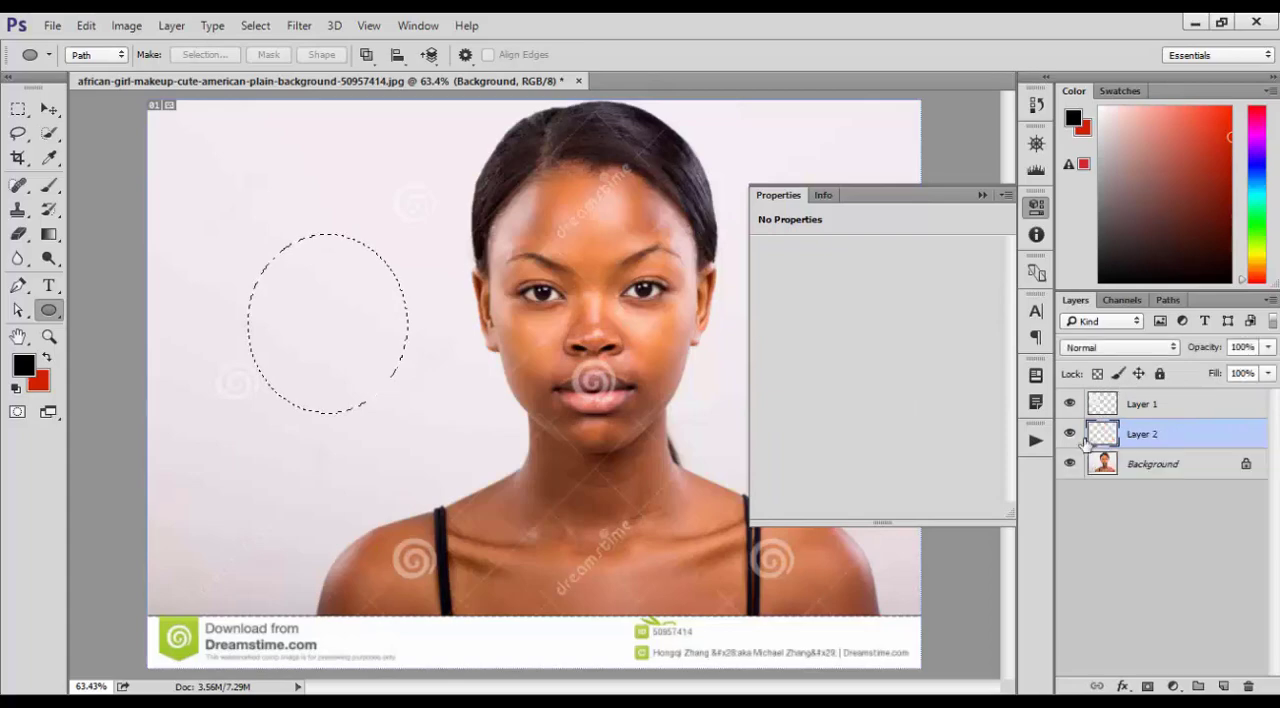
{"action": "left_click", "coordinate": [1069, 463]}
{"action": "left_click", "coordinate": [1069, 463]}
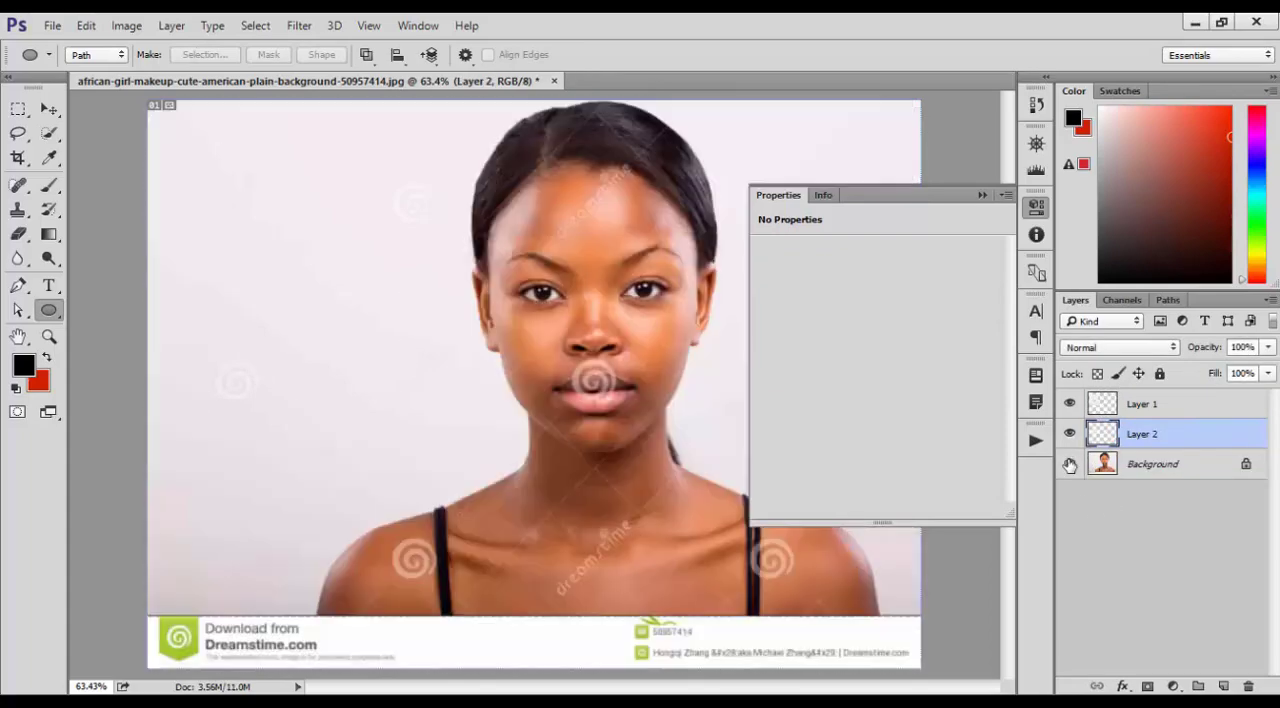
{"action": "left_click", "coordinate": [1069, 404]}
{"action": "left_click", "coordinate": [1069, 463]}
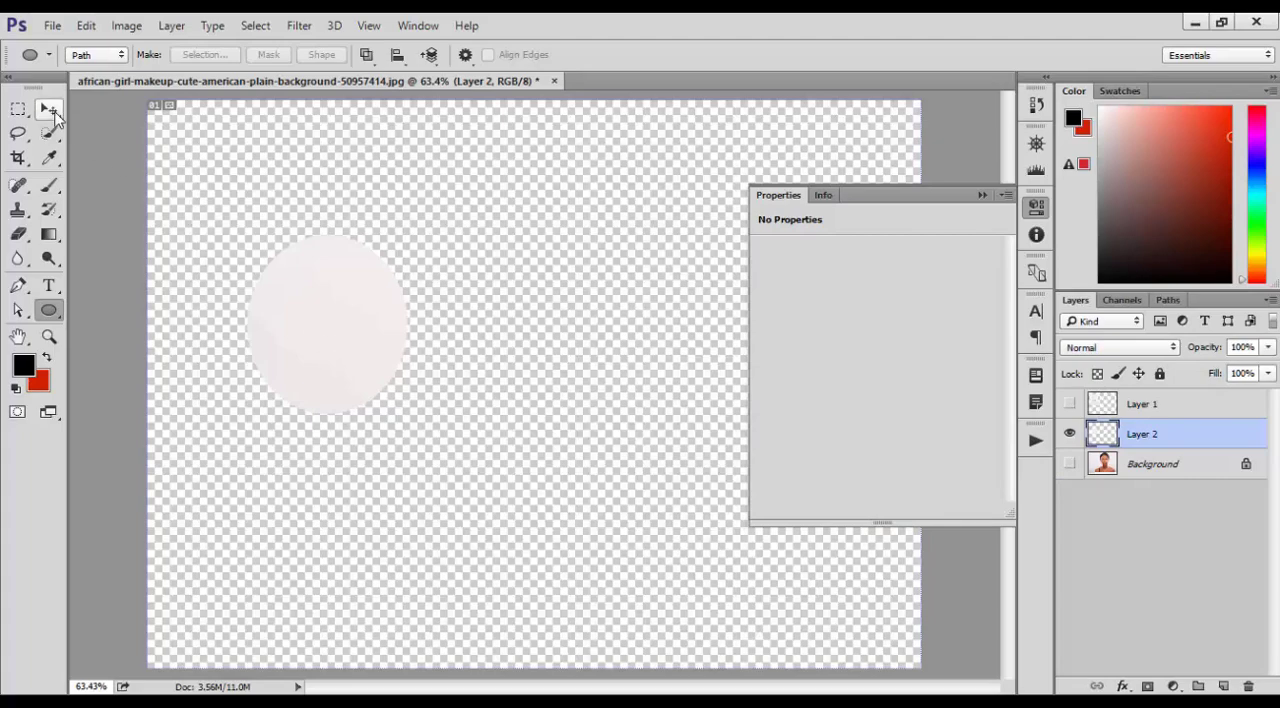
Examine the photo up close with the Zoom tool at 400% and beyond, and return to the full image at 50%
{"action": "left_click_drag", "start_coordinate": [48, 310], "coordinate": [110, 304]}
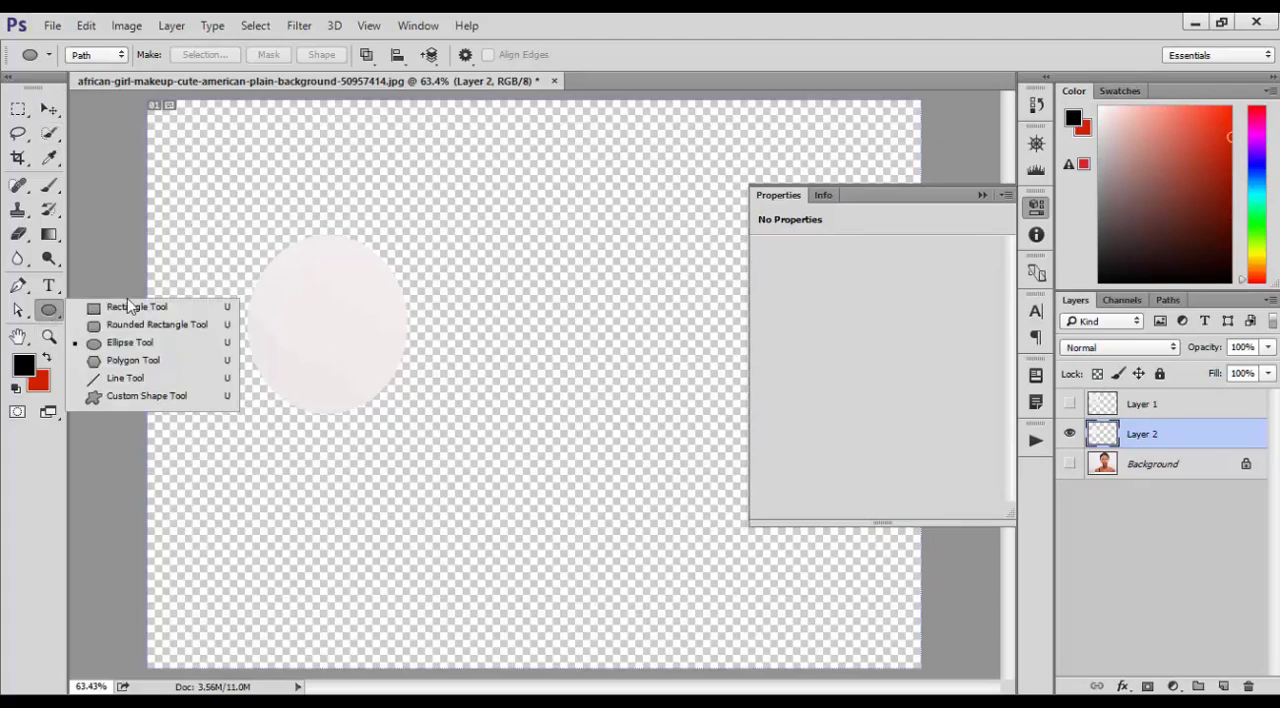
{"action": "left_click", "coordinate": [127, 306]}
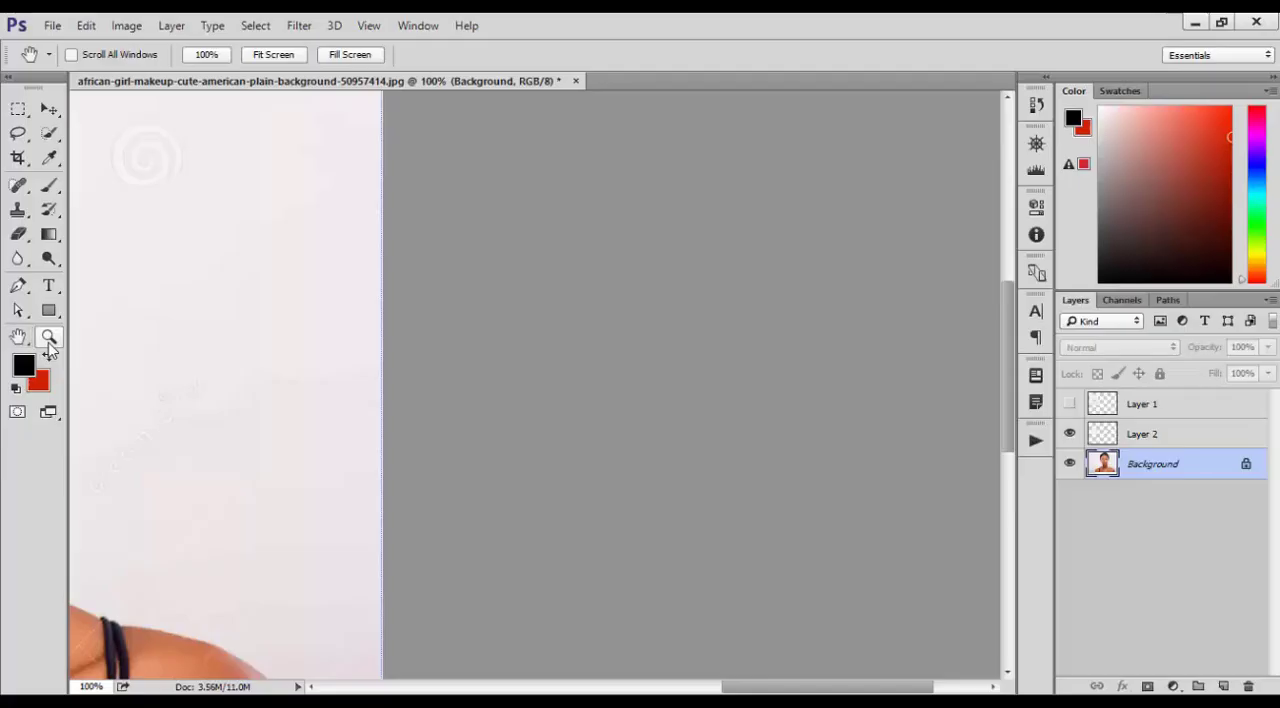
{"action": "left_click", "coordinate": [49, 337]}
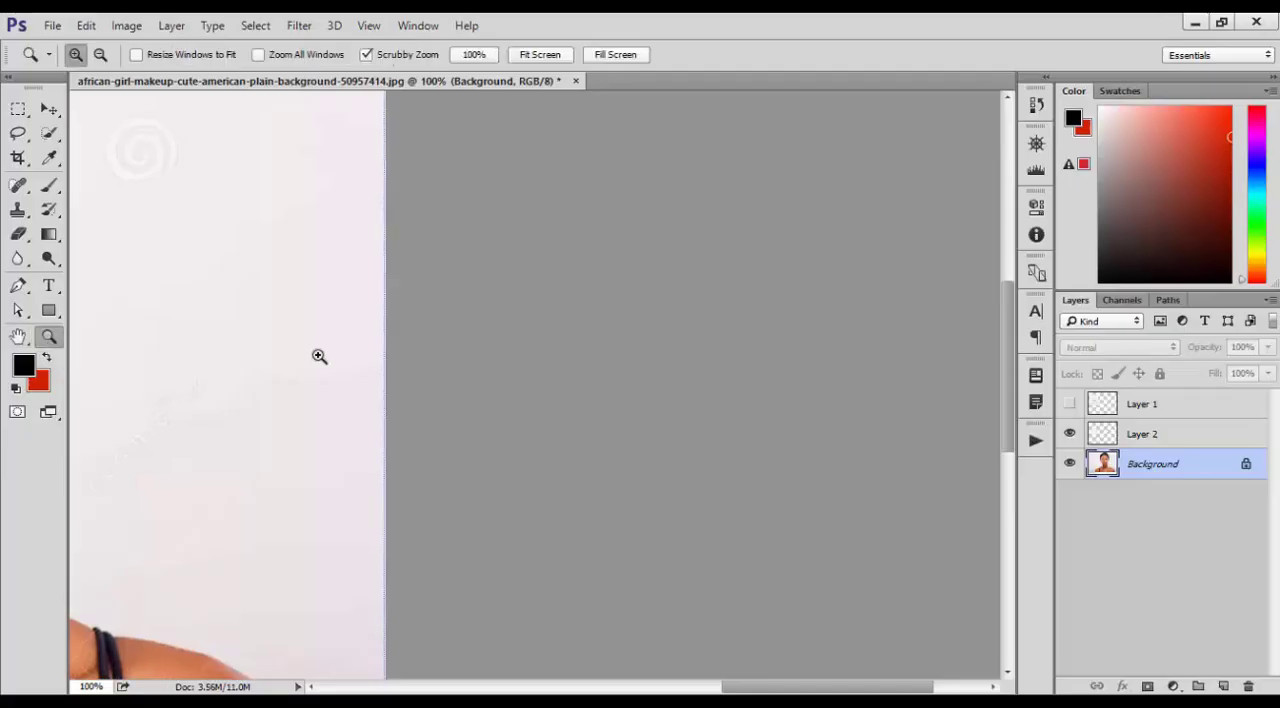
{"action": "left_click", "coordinate": [228, 512]}
{"action": "left_click", "coordinate": [180, 380]}
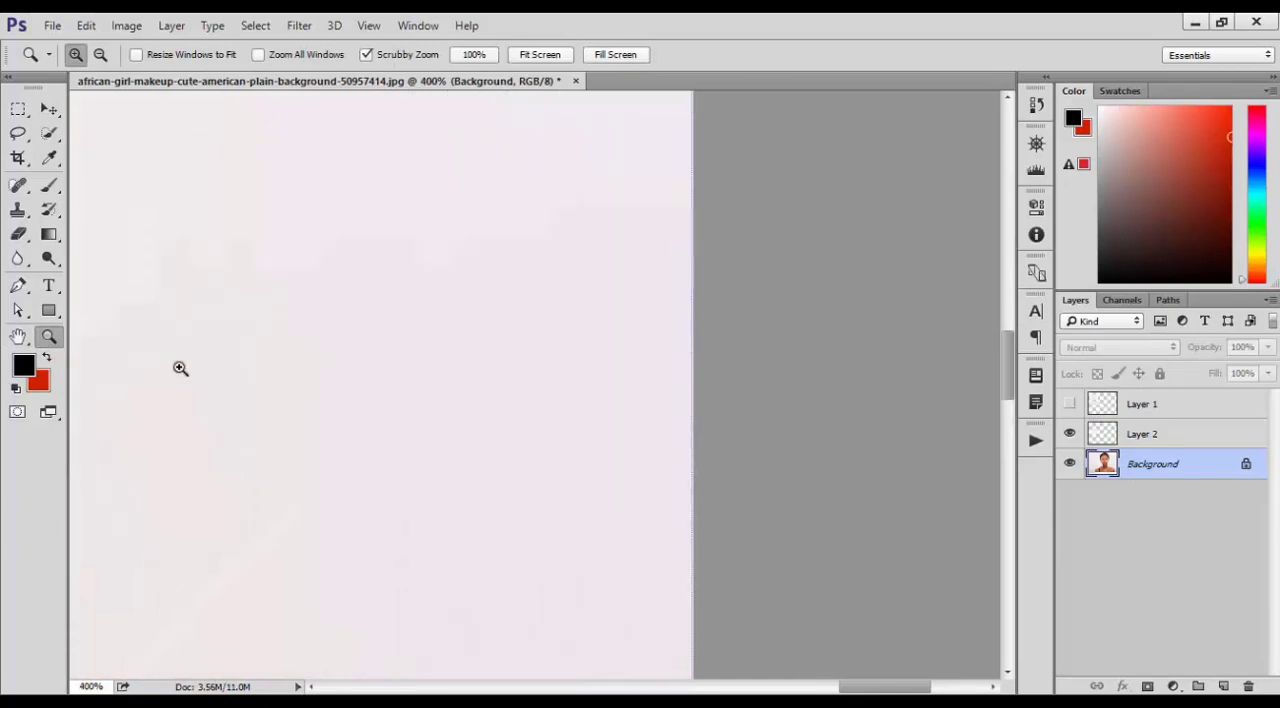
{"action": "key", "text": "ctrl+plus"}
{"action": "key", "text": "ctrl+plus"}
{"action": "key", "text": "ctrl+minus"}
{"action": "key", "text": "ctrl+minus"}
{"action": "key", "text": "ctrl+minus"}
{"action": "key", "text": "ctrl+minus"}
{"action": "key", "text": "ctrl+minus"}
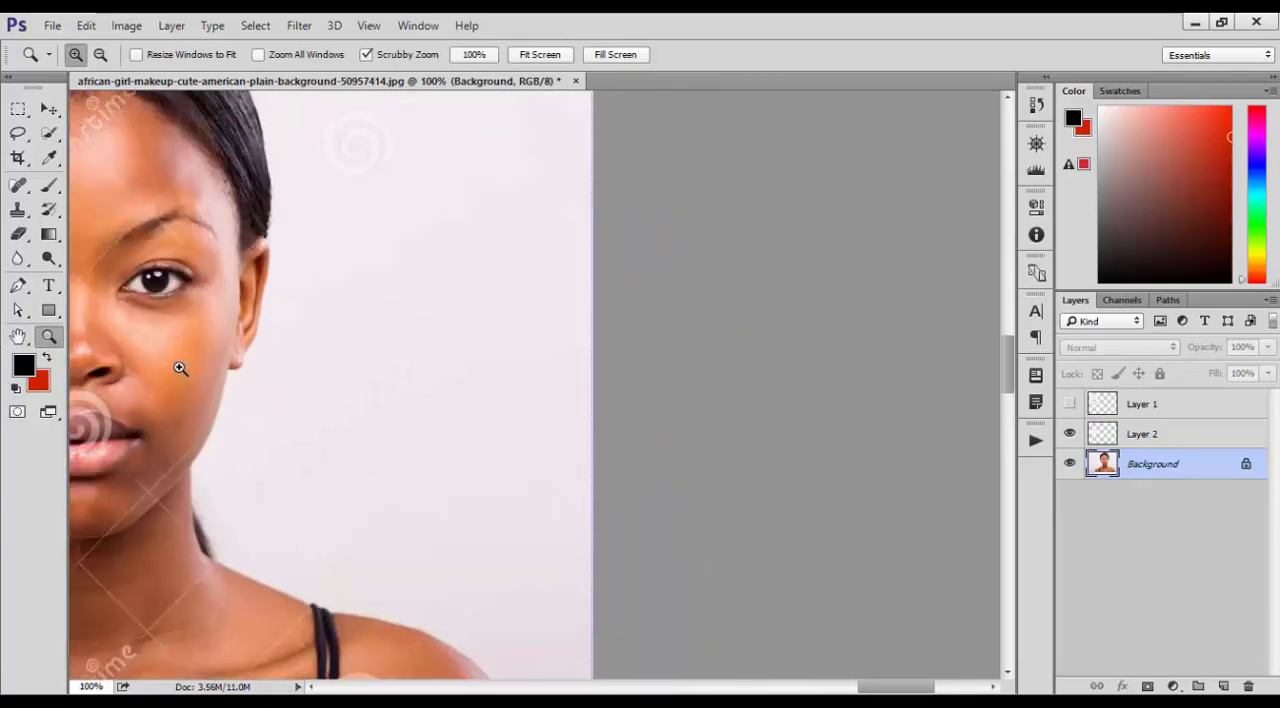
{"action": "key", "text": "ctrl+minus"}
{"action": "key", "text": "ctrl+minus"}
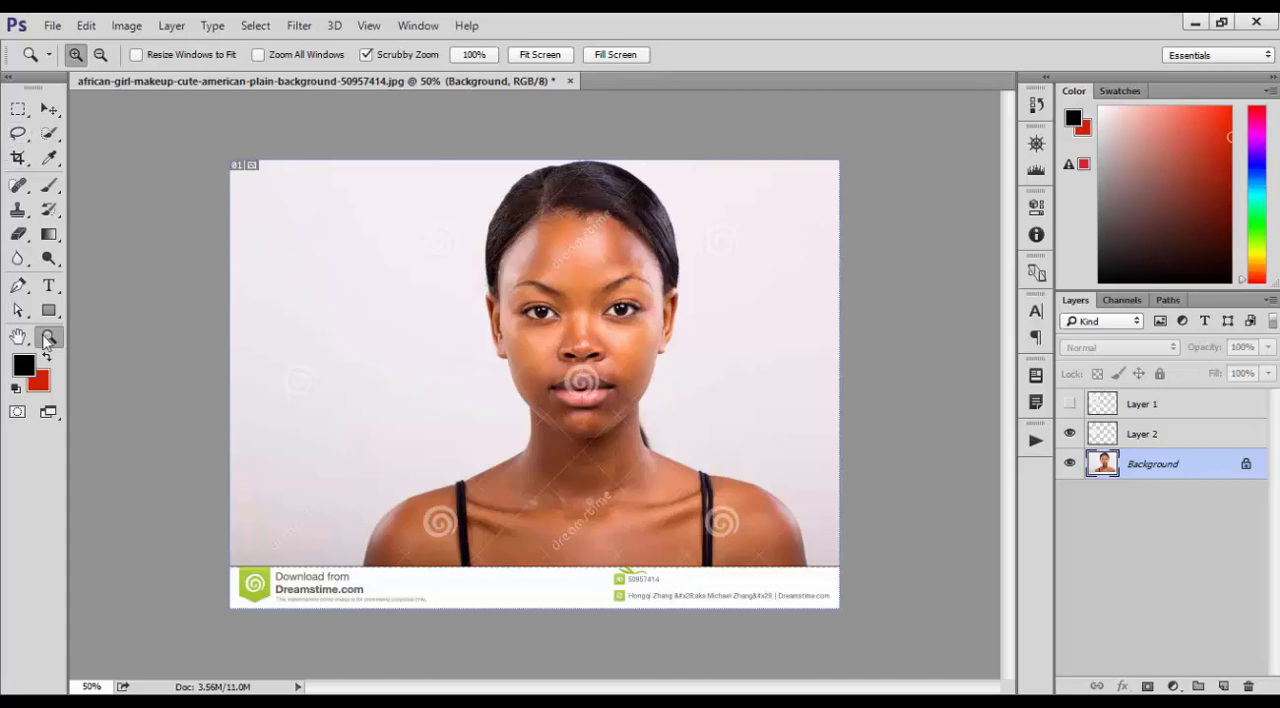
Draw a closed three-point path in the empty area beside the woman's head with the Pen tool
{"action": "left_click", "coordinate": [18, 286]}
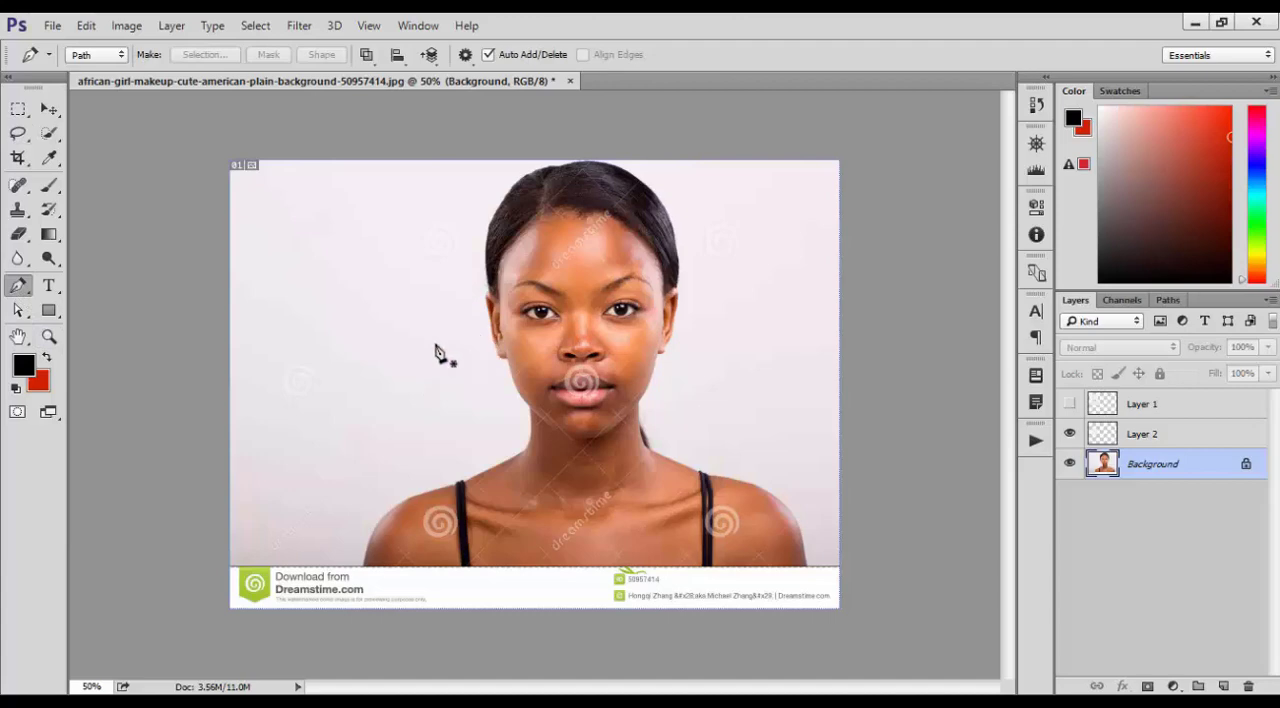
{"action": "left_click", "coordinate": [308, 211]}
{"action": "left_click", "coordinate": [258, 342]}
{"action": "left_click", "coordinate": [367, 360]}
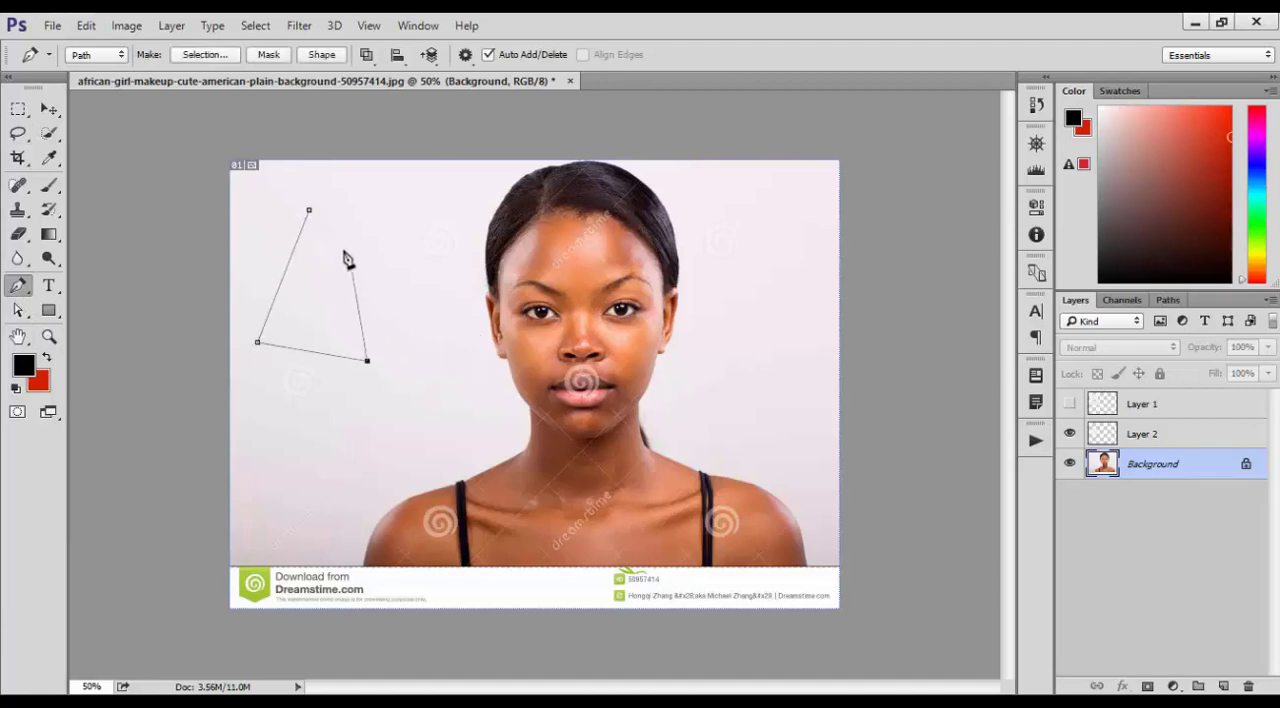
{"action": "left_click", "coordinate": [308, 211]}
Switch the Pen tool to Shape mode and draw a black-filled triangle about 236 × 371 px beside the woman's head
{"action": "left_click", "coordinate": [90, 56]}
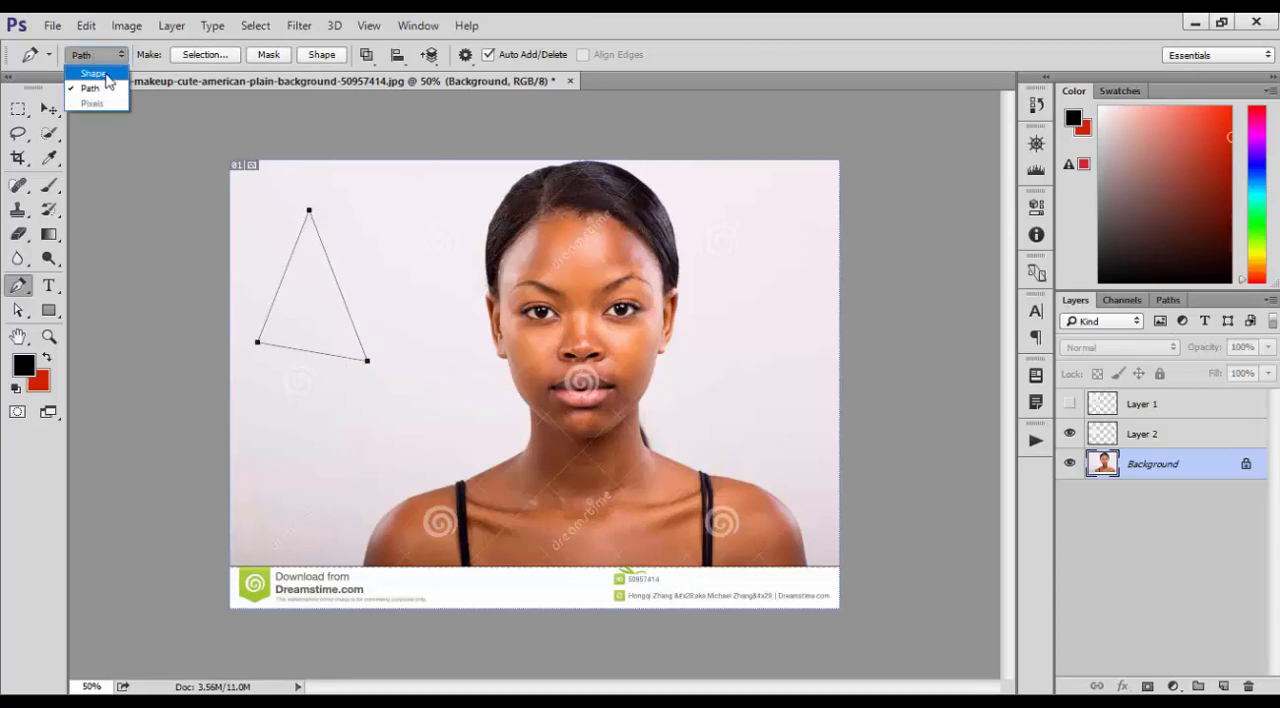
{"action": "left_click", "coordinate": [93, 88]}
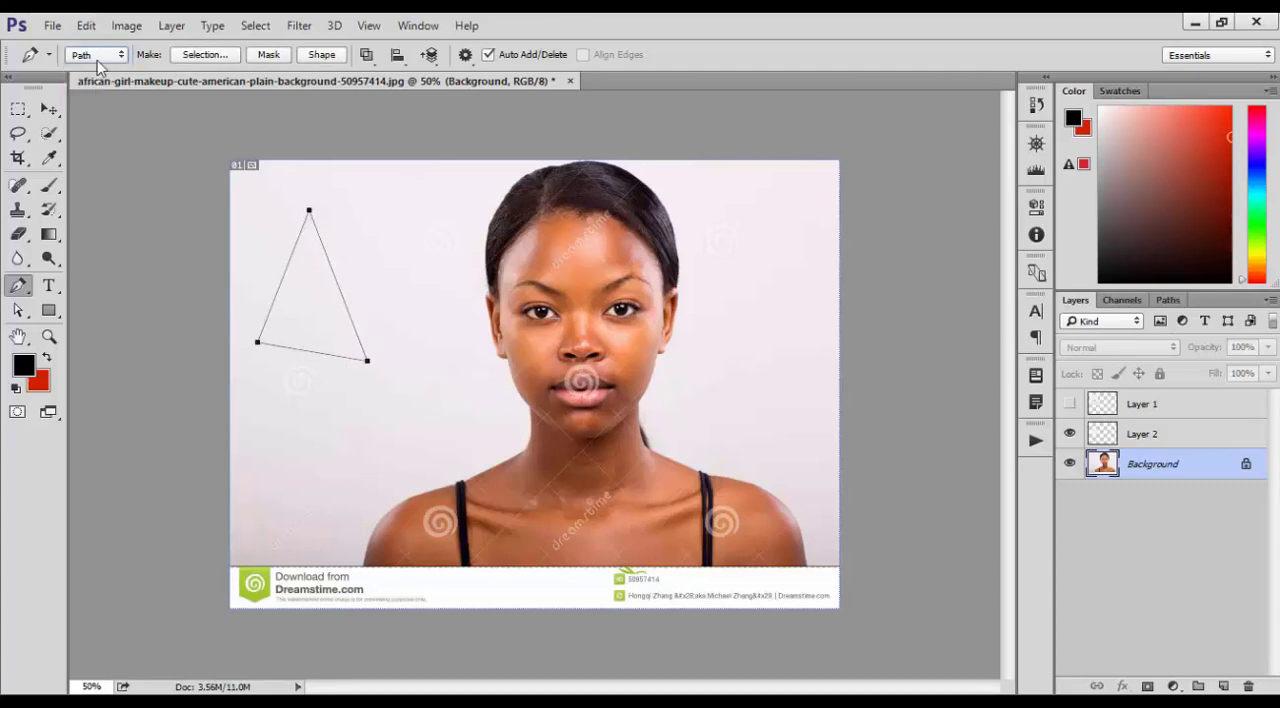
{"action": "left_click", "coordinate": [95, 54]}
{"action": "left_click", "coordinate": [92, 74]}
{"action": "left_click", "coordinate": [401, 215]}
{"action": "left_click", "coordinate": [300, 326]}
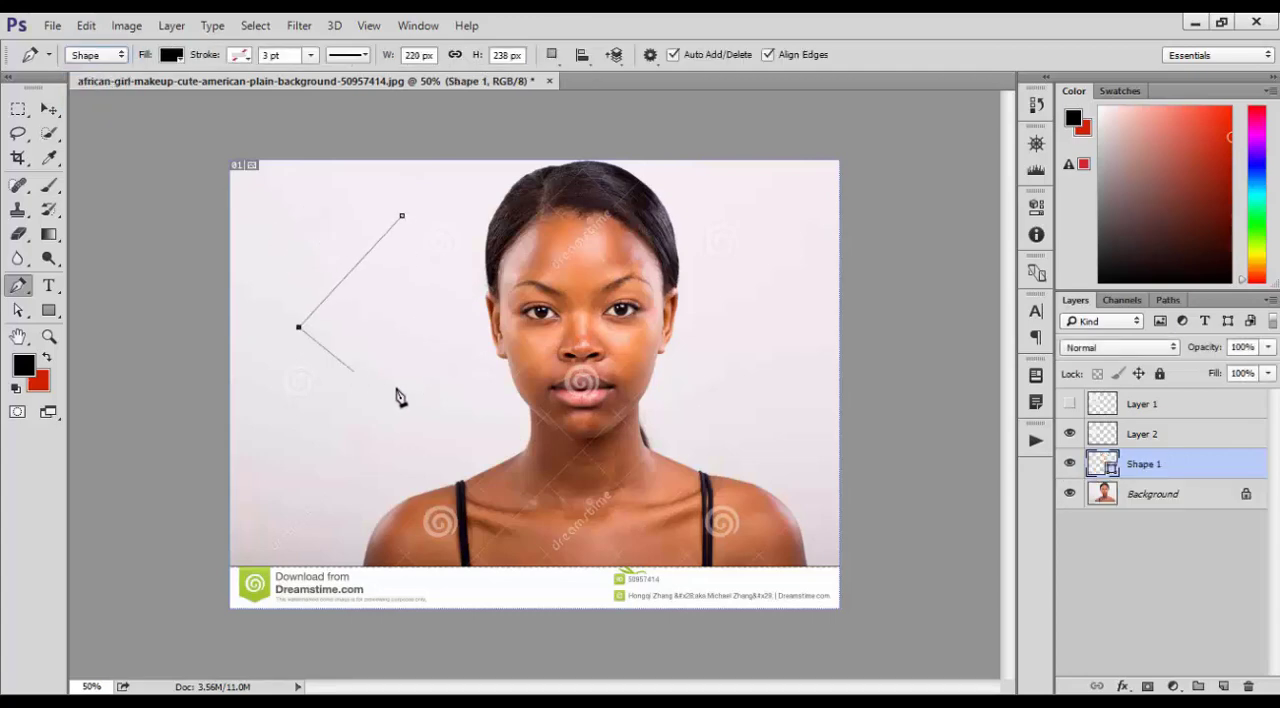
{"action": "left_click", "coordinate": [410, 388]}
{"action": "left_click", "coordinate": [402, 217]}
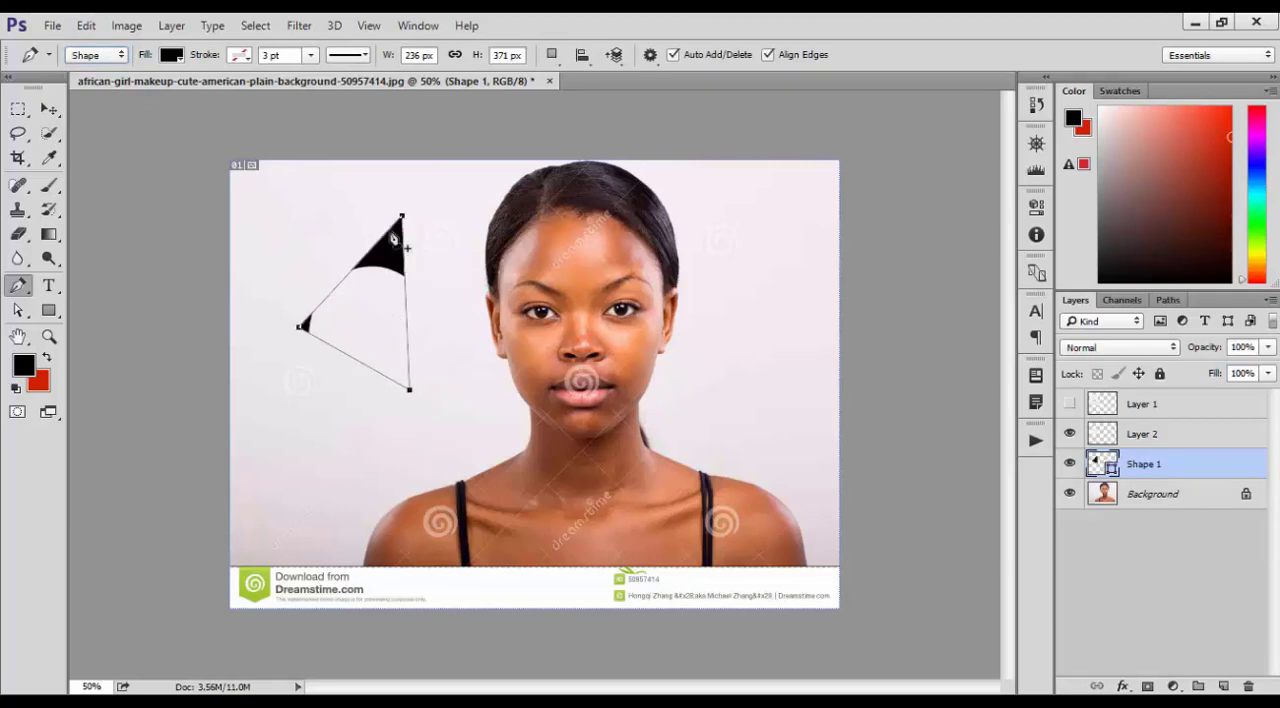
Draw a black four-sided pen shape about 292 × 219 px overlapping the lower part of the triangle
{"action": "left_click", "coordinate": [322, 404]}
{"action": "left_click", "coordinate": [452, 422]}
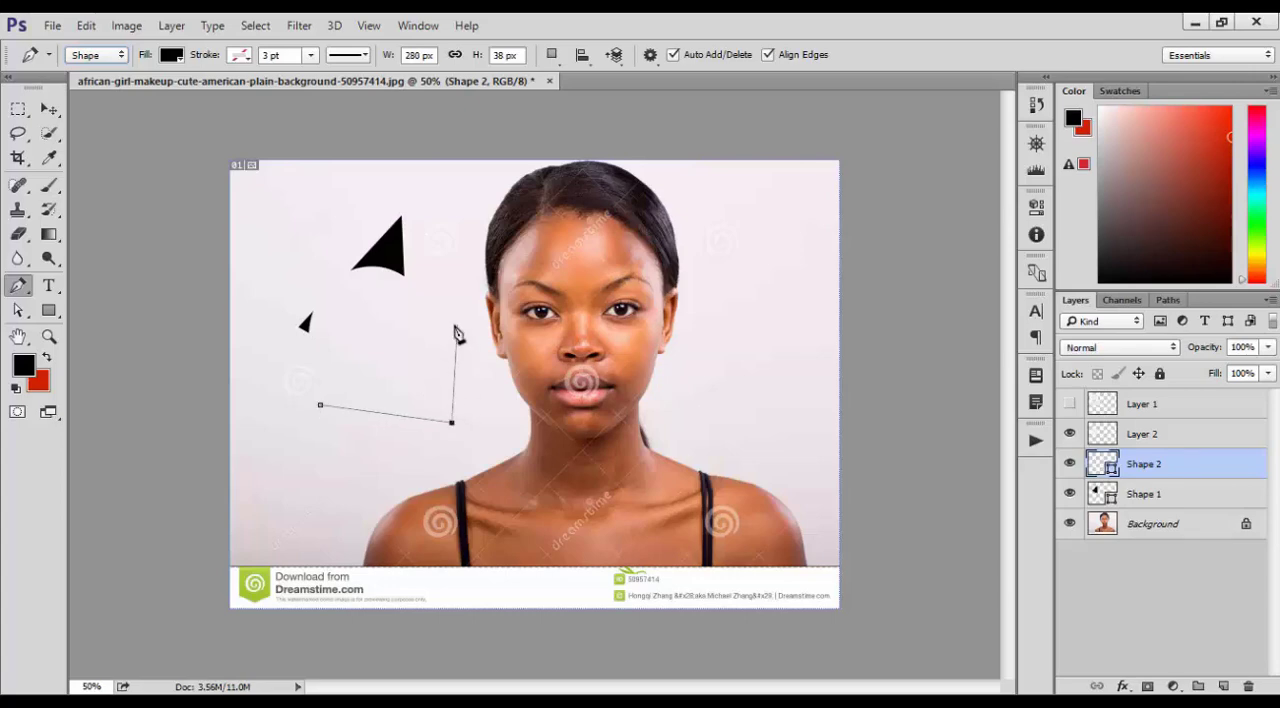
{"action": "left_click", "coordinate": [457, 325]}
{"action": "left_click", "coordinate": [342, 320]}
{"action": "left_click", "coordinate": [323, 404]}
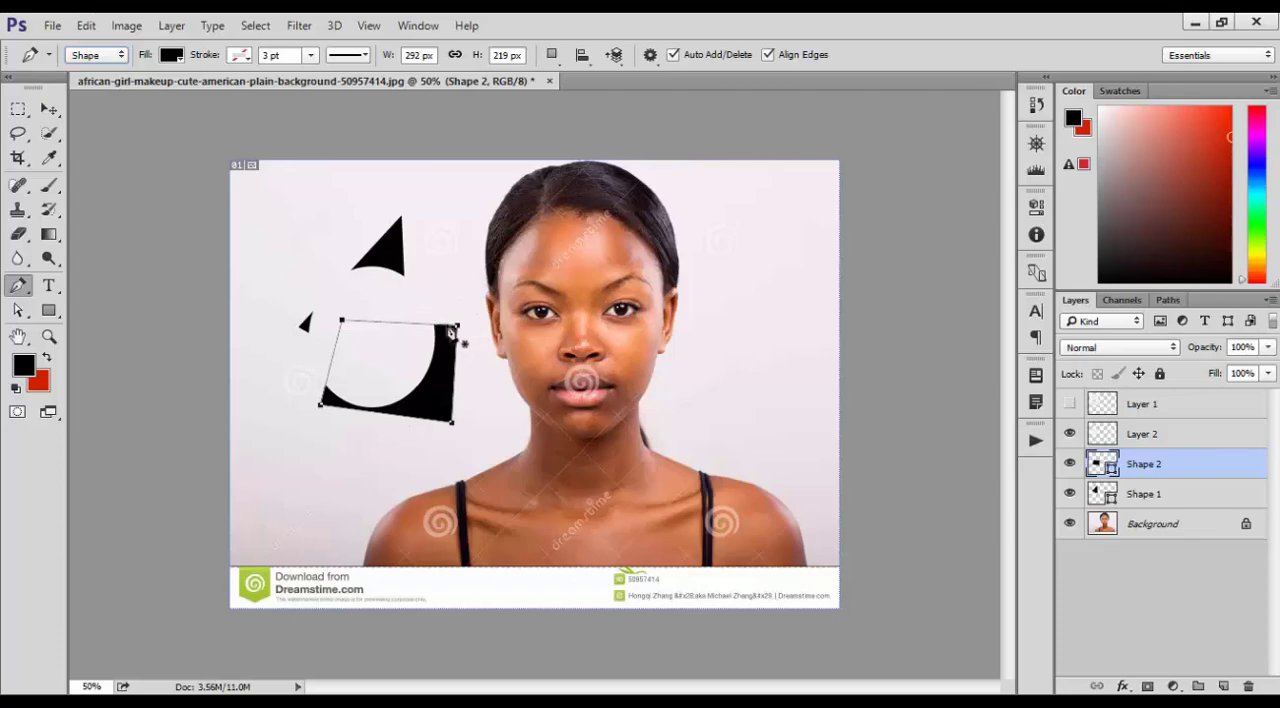
Set the Pen tool back to Path mode and draw a closed triangle on the opposite side of the woman's head
{"action": "left_click", "coordinate": [118, 55]}
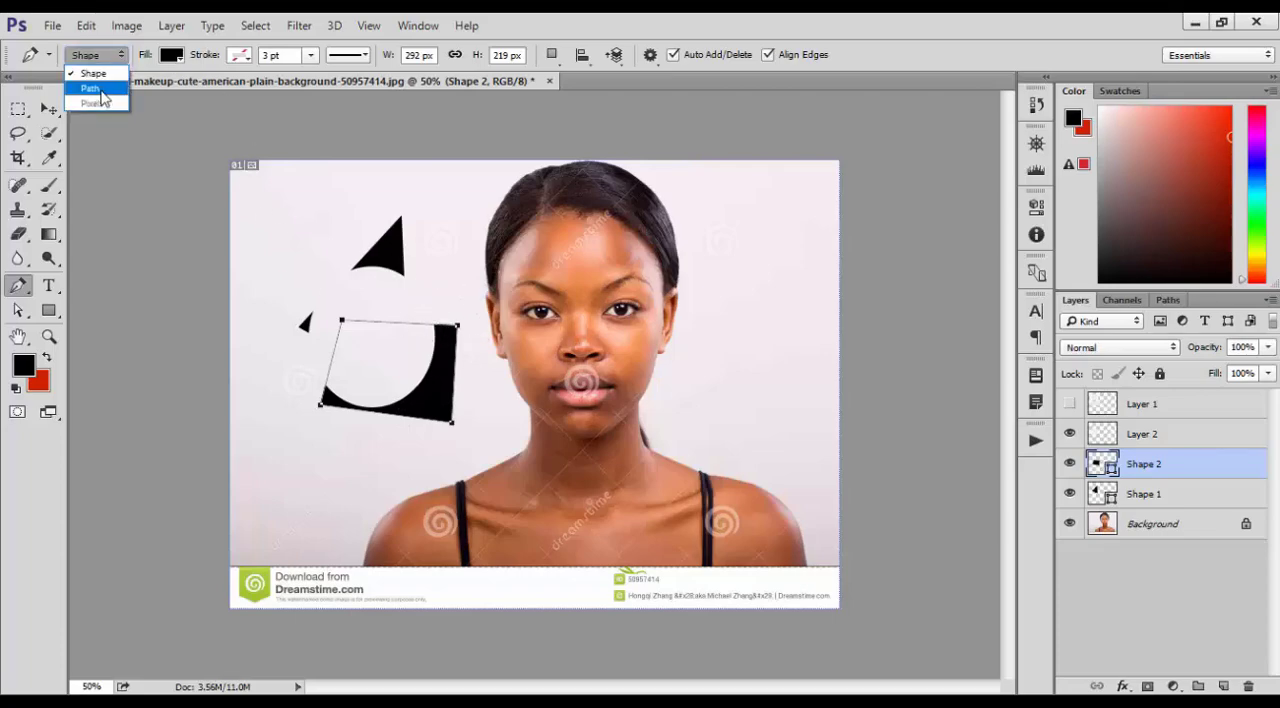
{"action": "left_click", "coordinate": [101, 89]}
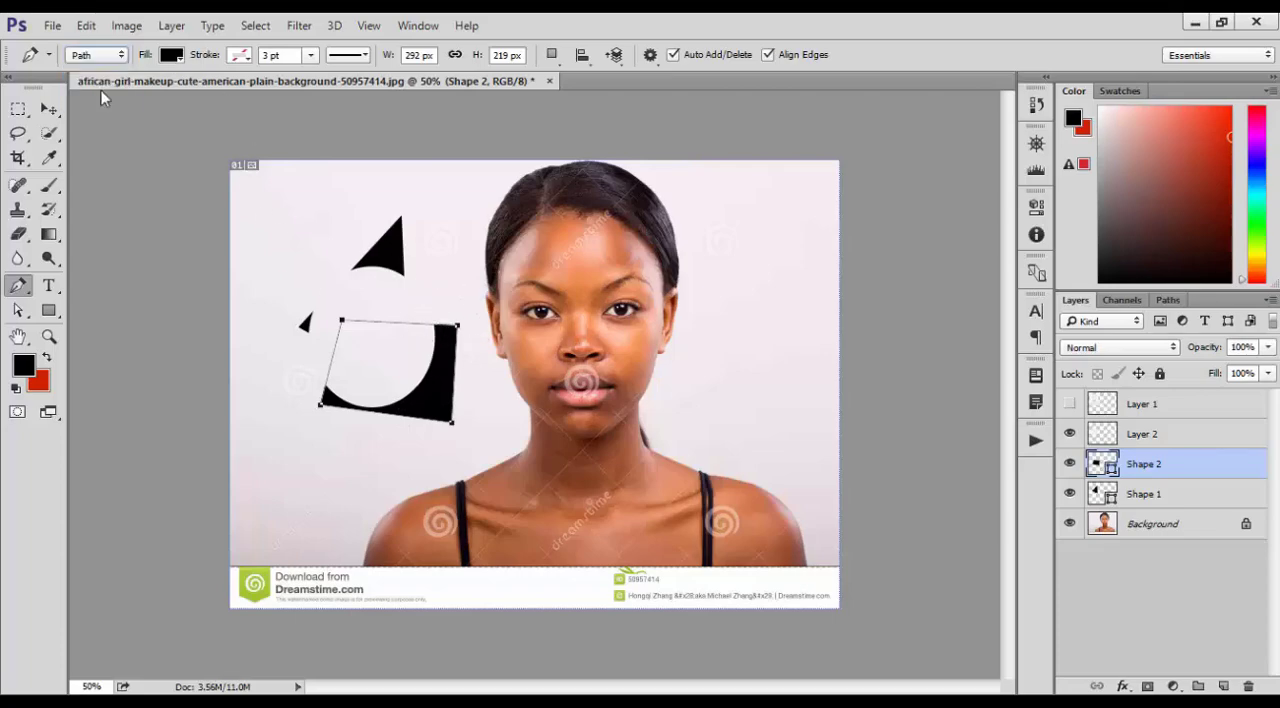
{"action": "left_click", "coordinate": [777, 239]}
{"action": "left_click", "coordinate": [716, 306]}
{"action": "left_click", "coordinate": [831, 374]}
{"action": "left_click", "coordinate": [777, 239]}
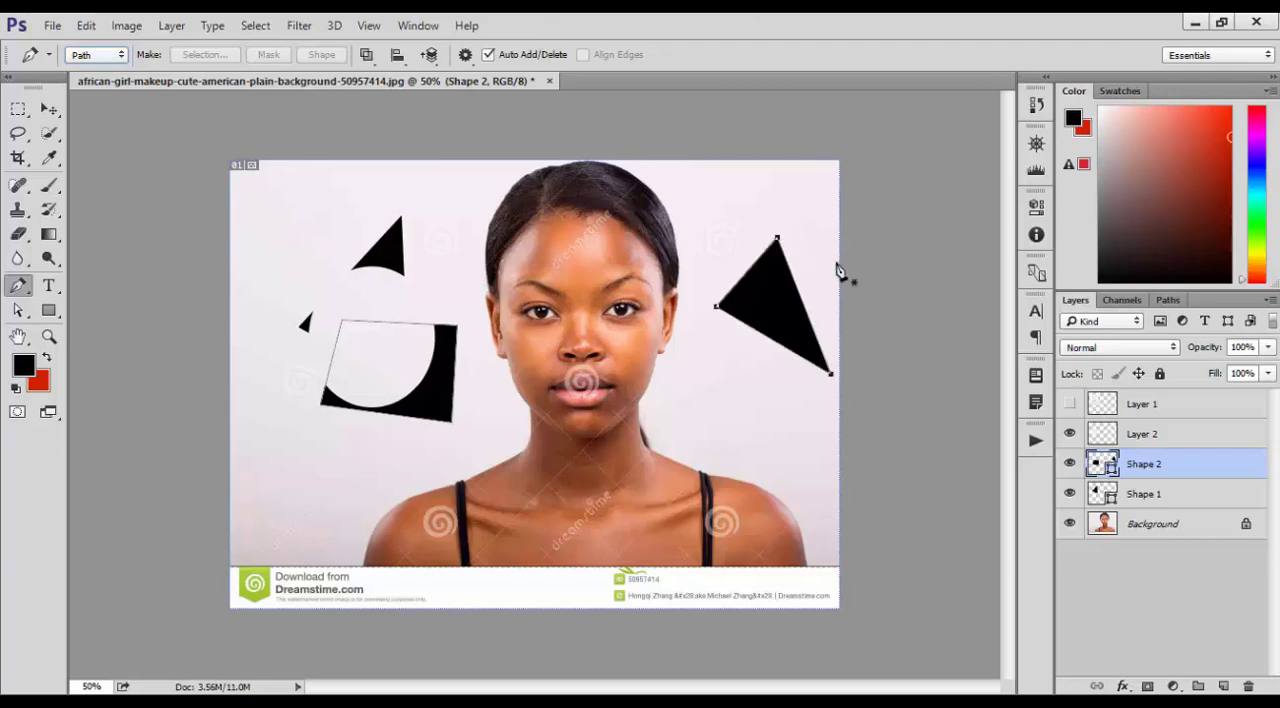
{"action": "left_click", "coordinate": [97, 55]}
{"action": "left_click", "coordinate": [98, 88]}
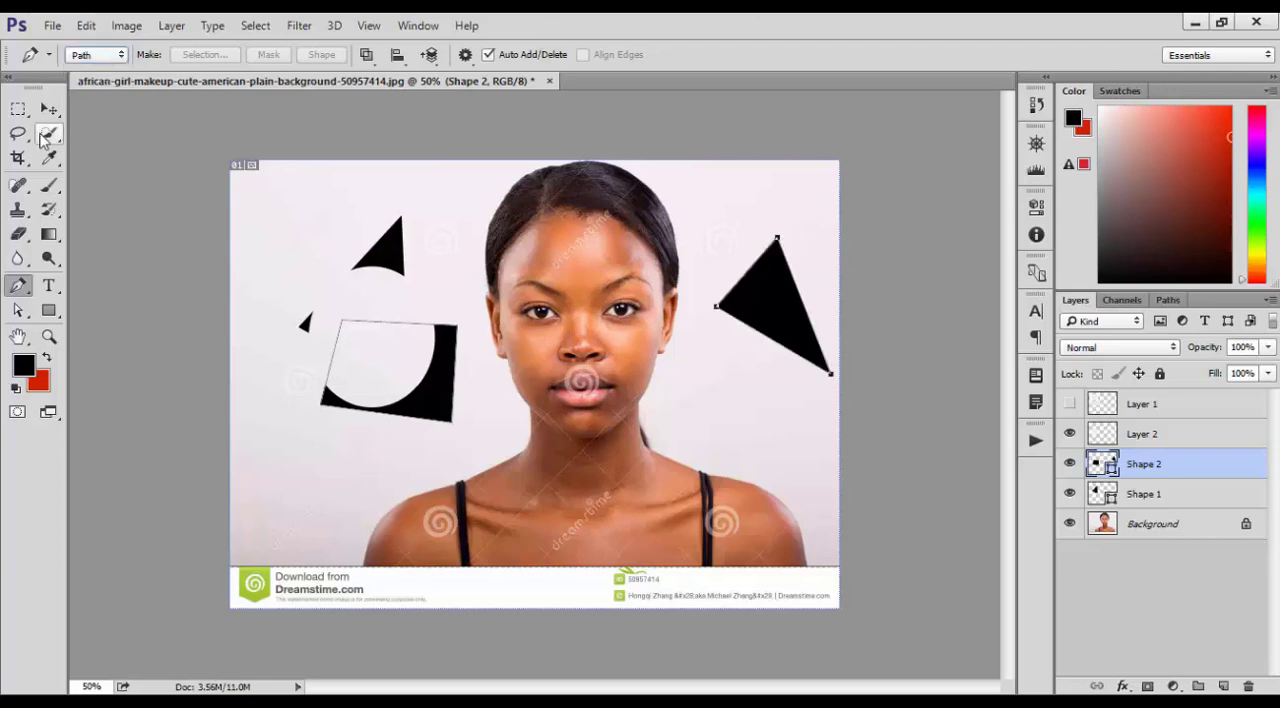
Delete the Shape 1 and Shape 2 layers together and leave no layer selected
{"action": "left_click", "coordinate": [48, 108]}
{"action": "left_click", "coordinate": [1146, 500], "text": "shift"}
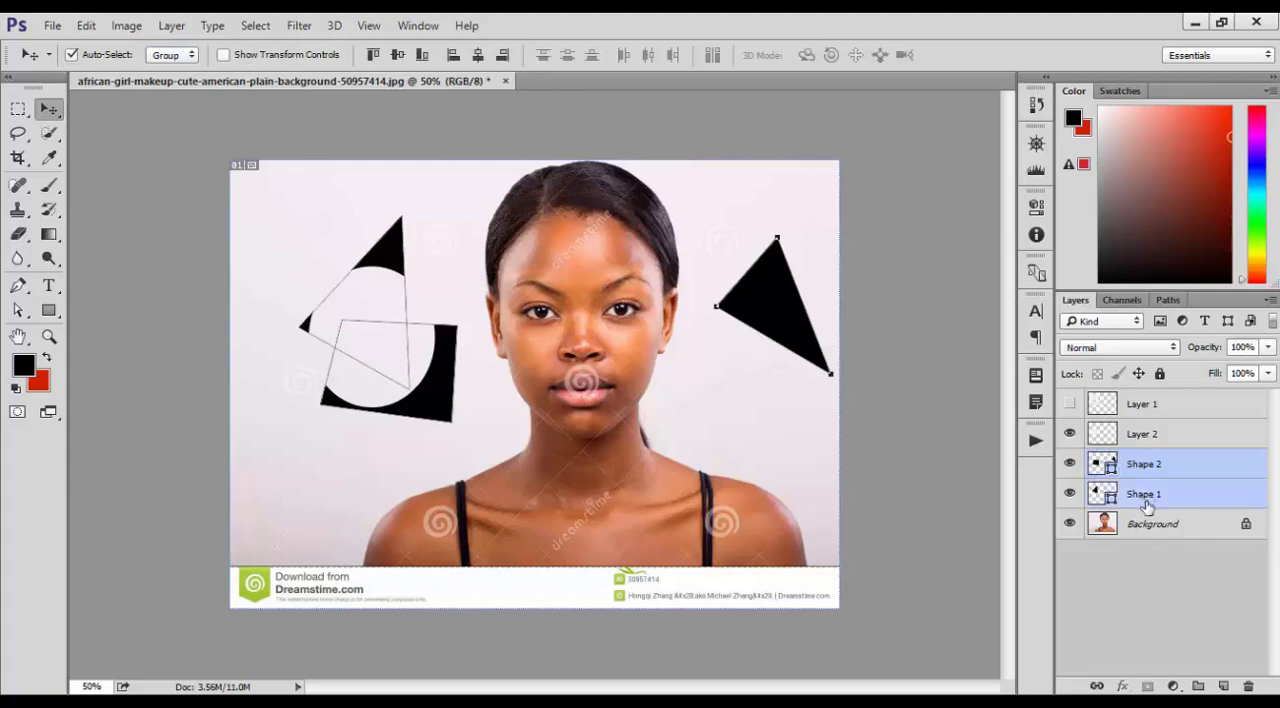
{"action": "key", "text": "Delete"}
{"action": "key", "text": "Delete"}
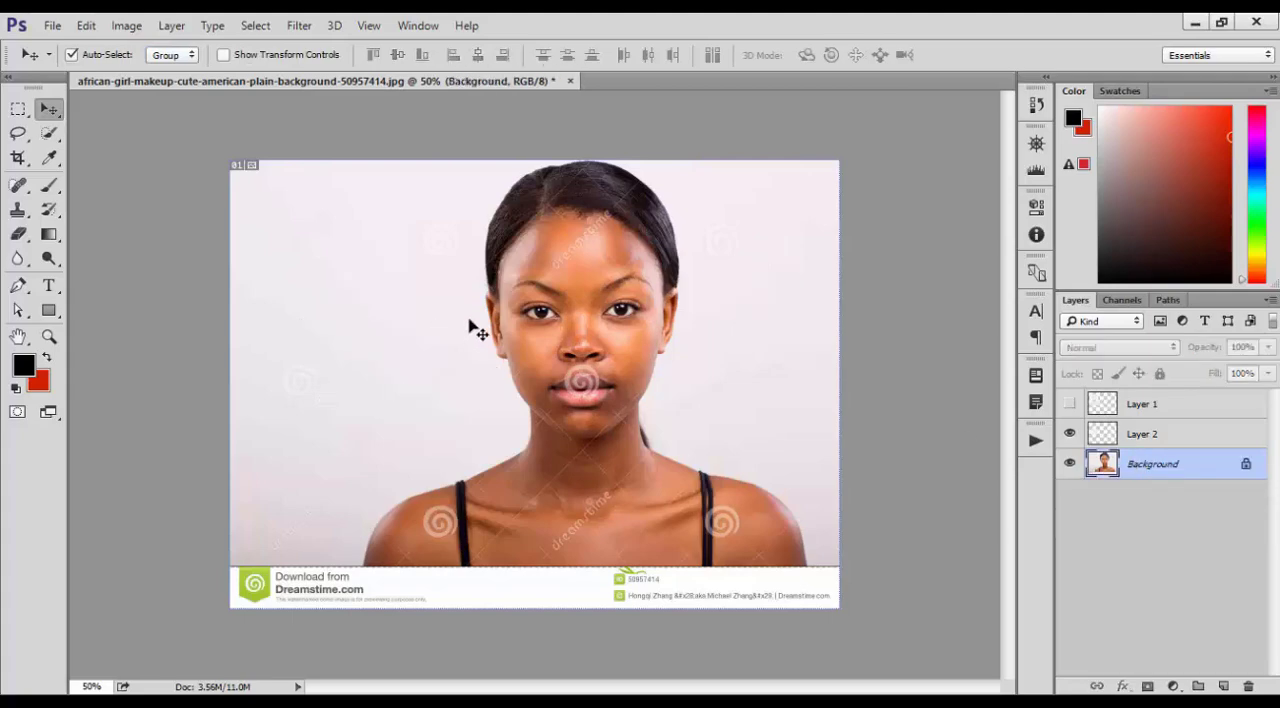
{"action": "left_click", "coordinate": [320, 205]}
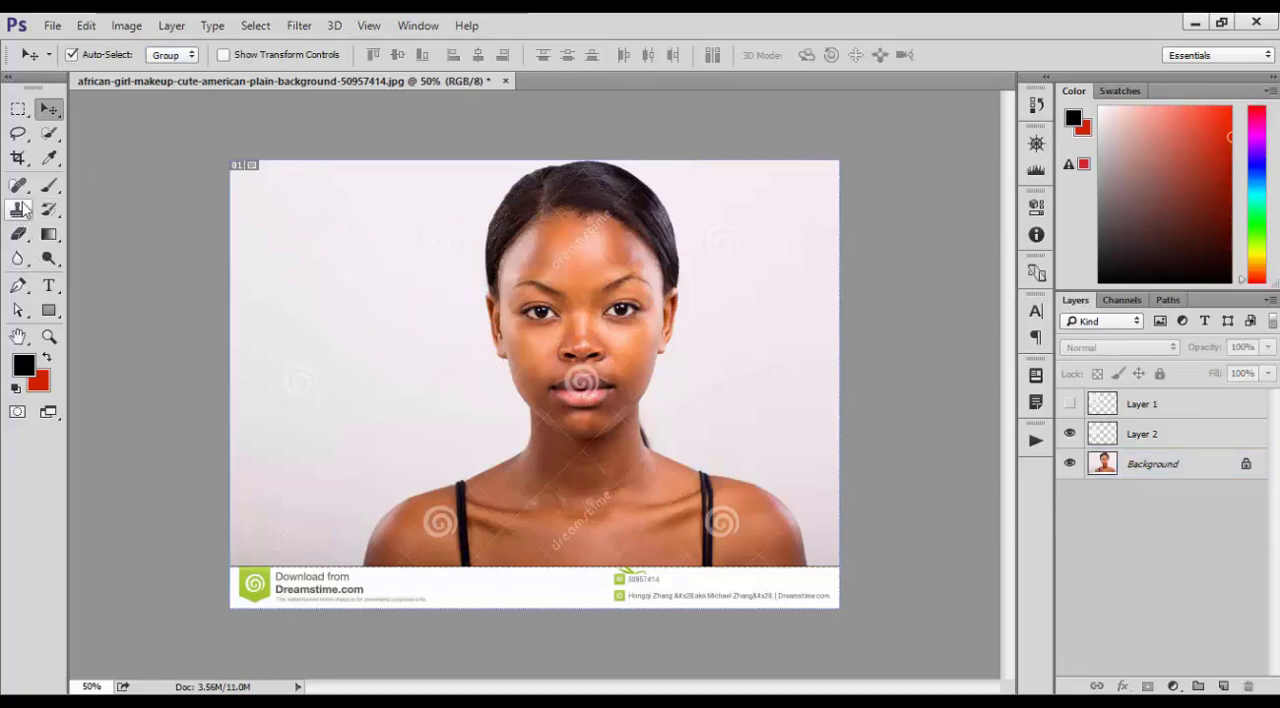
Draw a wide triangular path beside the woman's head with the Pen tool, dismiss it and return to the Move tool
{"action": "left_click", "coordinate": [17, 285]}
{"action": "left_click", "coordinate": [269, 259]}
{"action": "left_click", "coordinate": [243, 347]}
{"action": "left_click", "coordinate": [439, 371]}
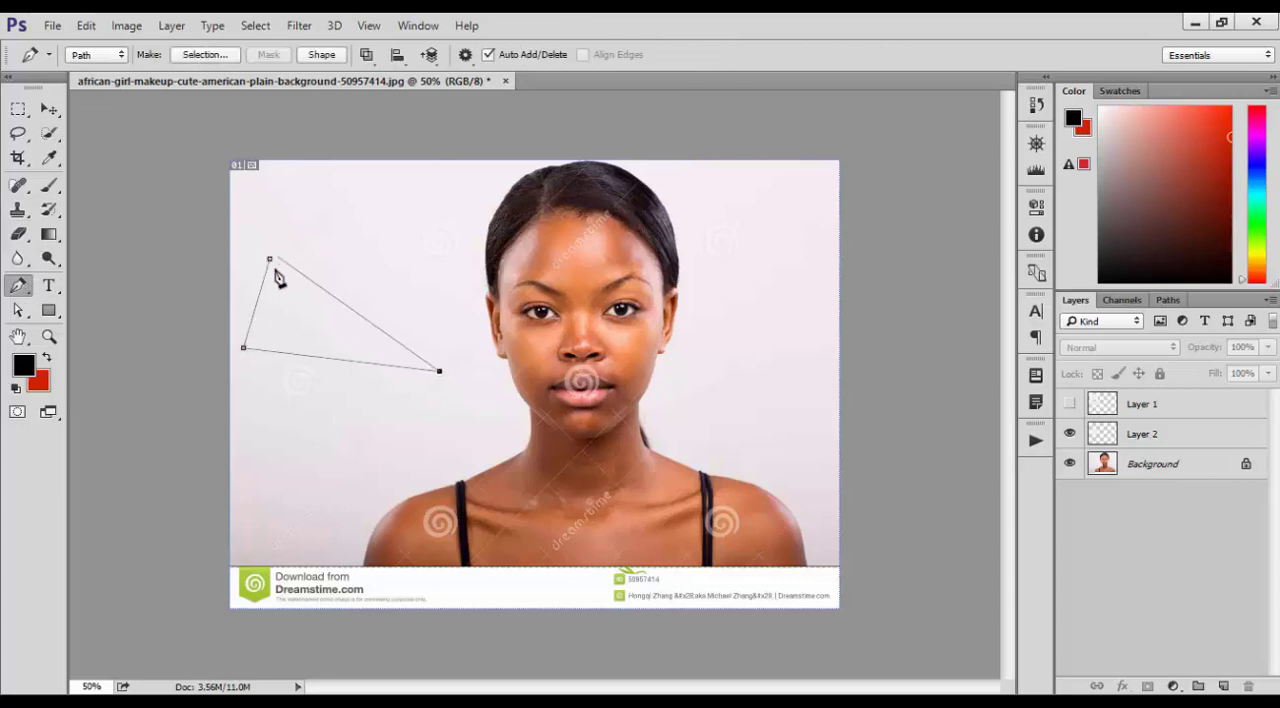
{"action": "left_click", "coordinate": [271, 262]}
{"action": "left_click", "coordinate": [266, 258]}
{"action": "left_click", "coordinate": [332, 233]}
{"action": "left_click", "coordinate": [269, 259]}
{"action": "key", "text": "Return"}
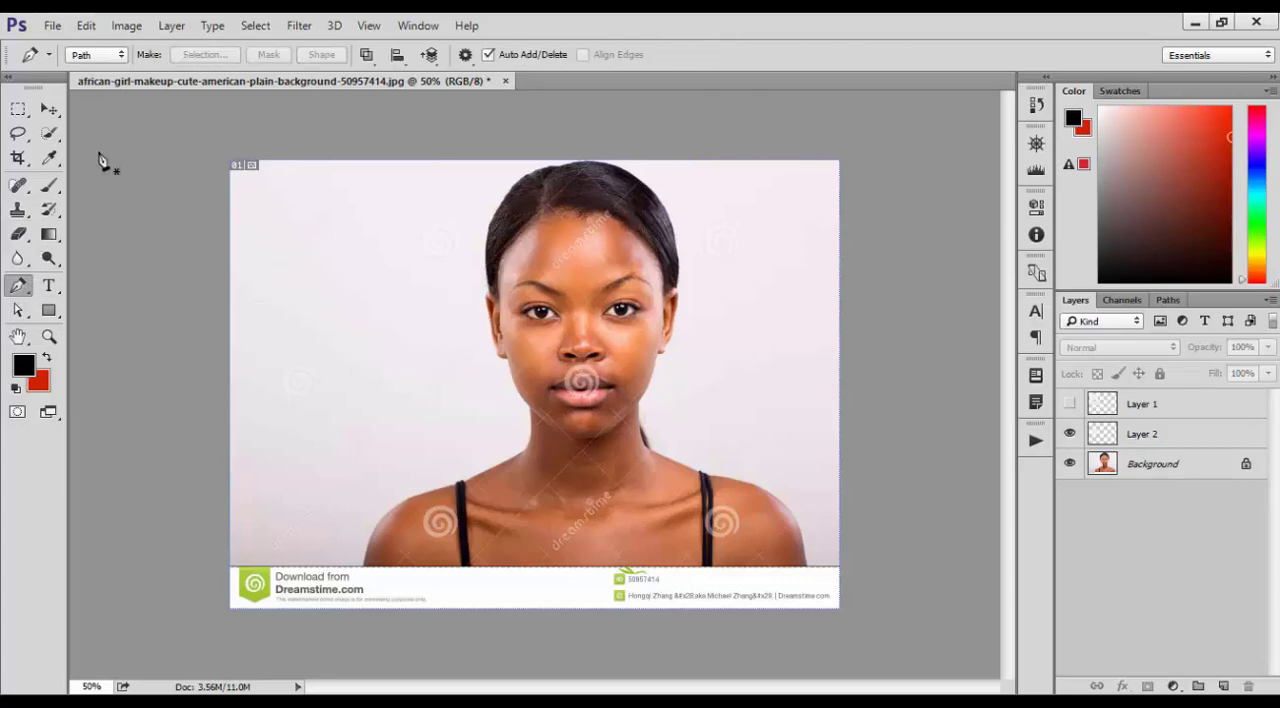
{"action": "key", "text": "v"}
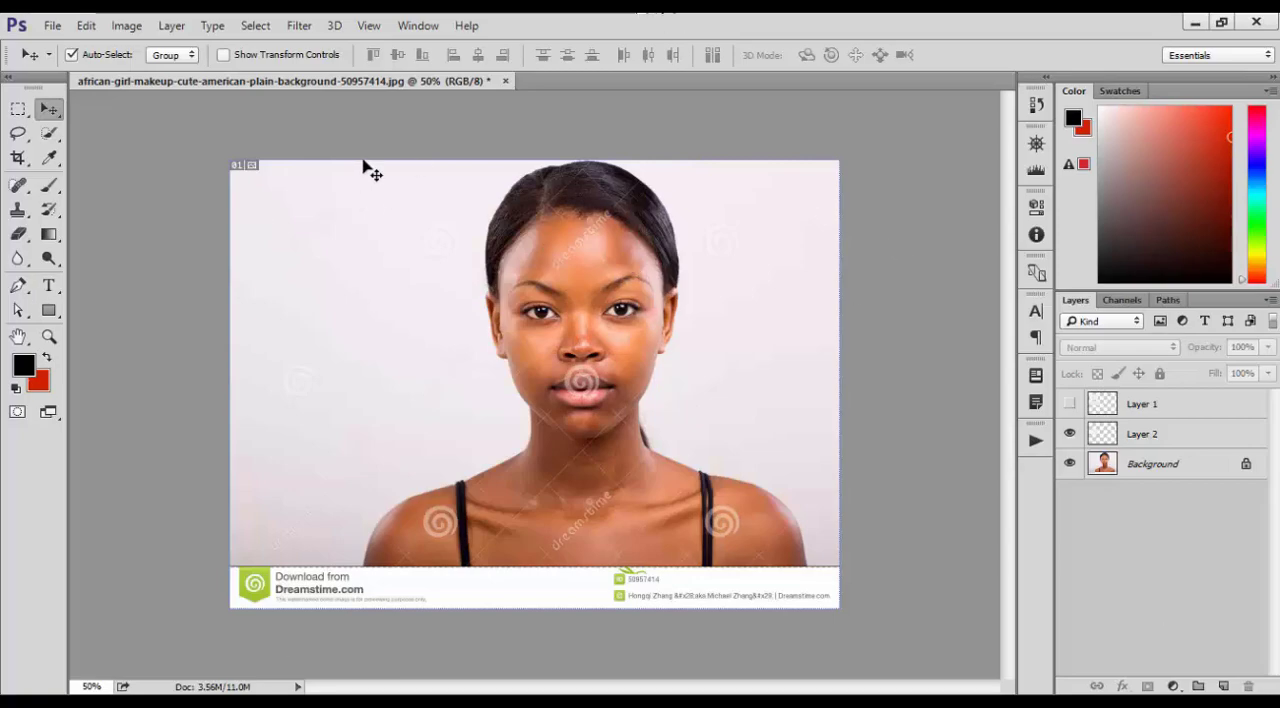
Start saving the document to the Desktop and choose JPEG as the file format
{"action": "left_click", "coordinate": [51, 26]}
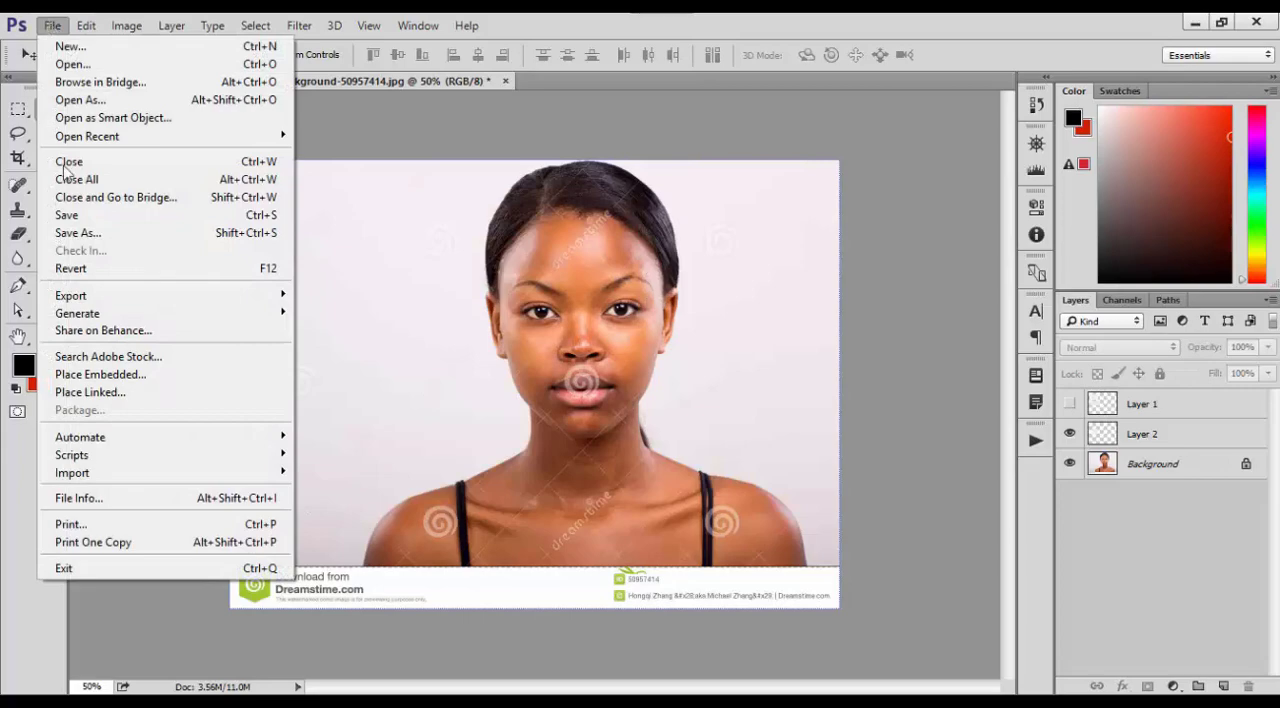
{"action": "left_click", "coordinate": [264, 216]}
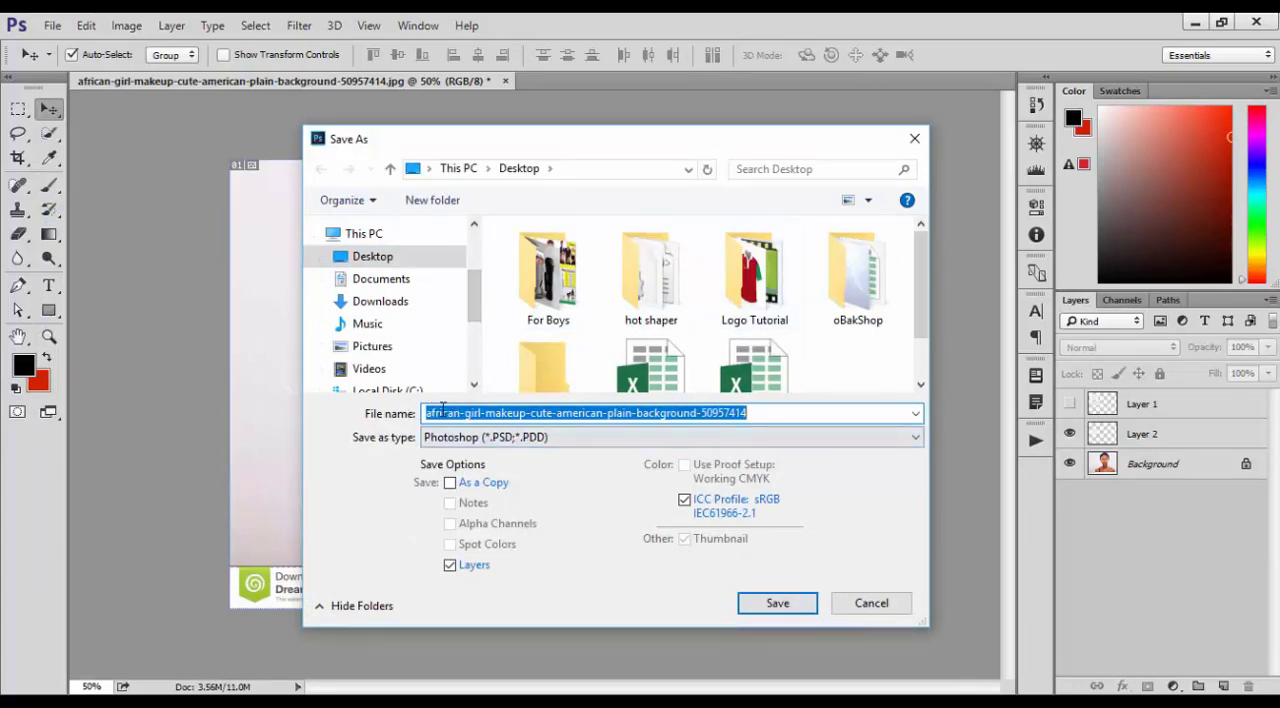
{"action": "left_click", "coordinate": [551, 441]}
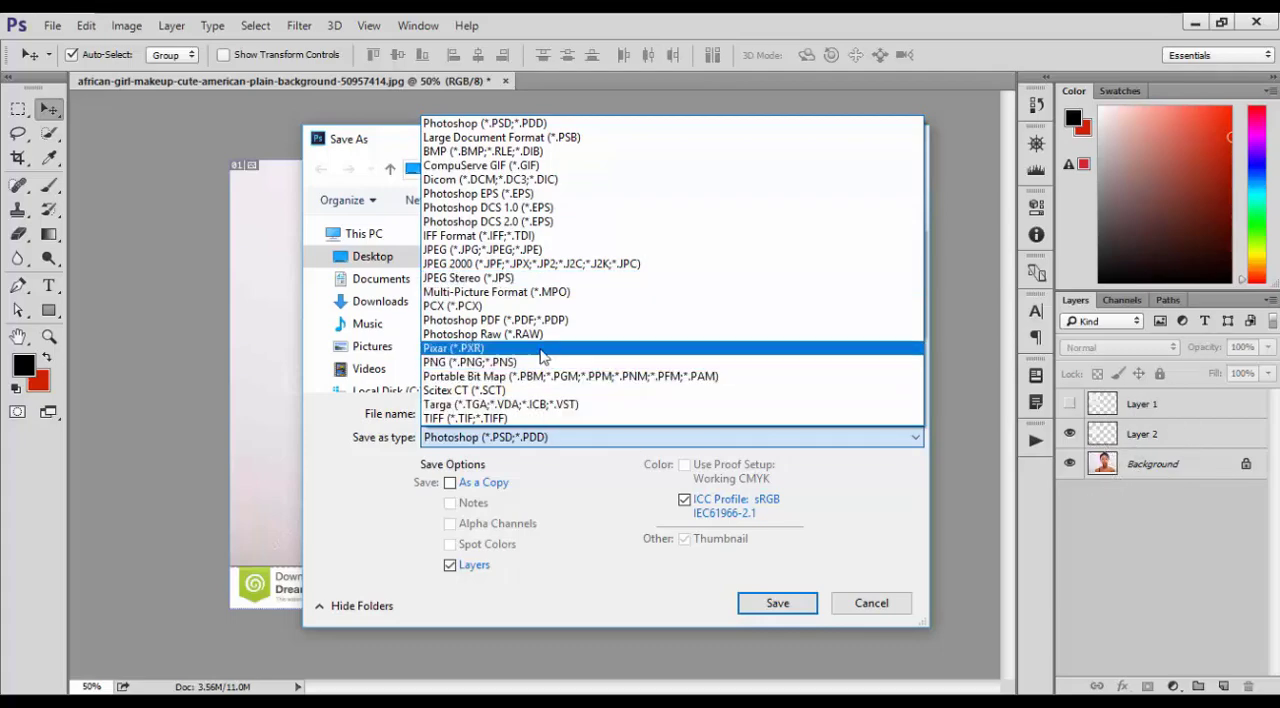
{"action": "left_click", "coordinate": [457, 253]}
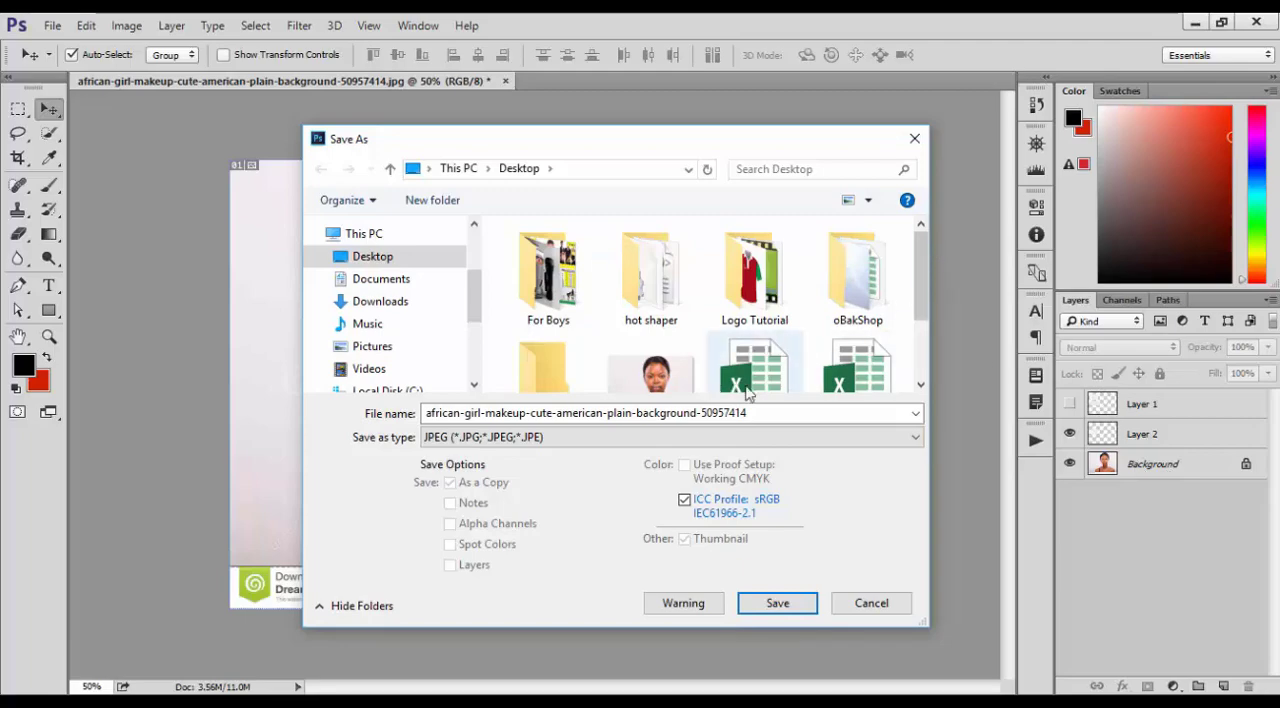
Switch the save format to Photoshop (PSD) and back to JPEG
{"action": "left_click", "coordinate": [730, 437]}
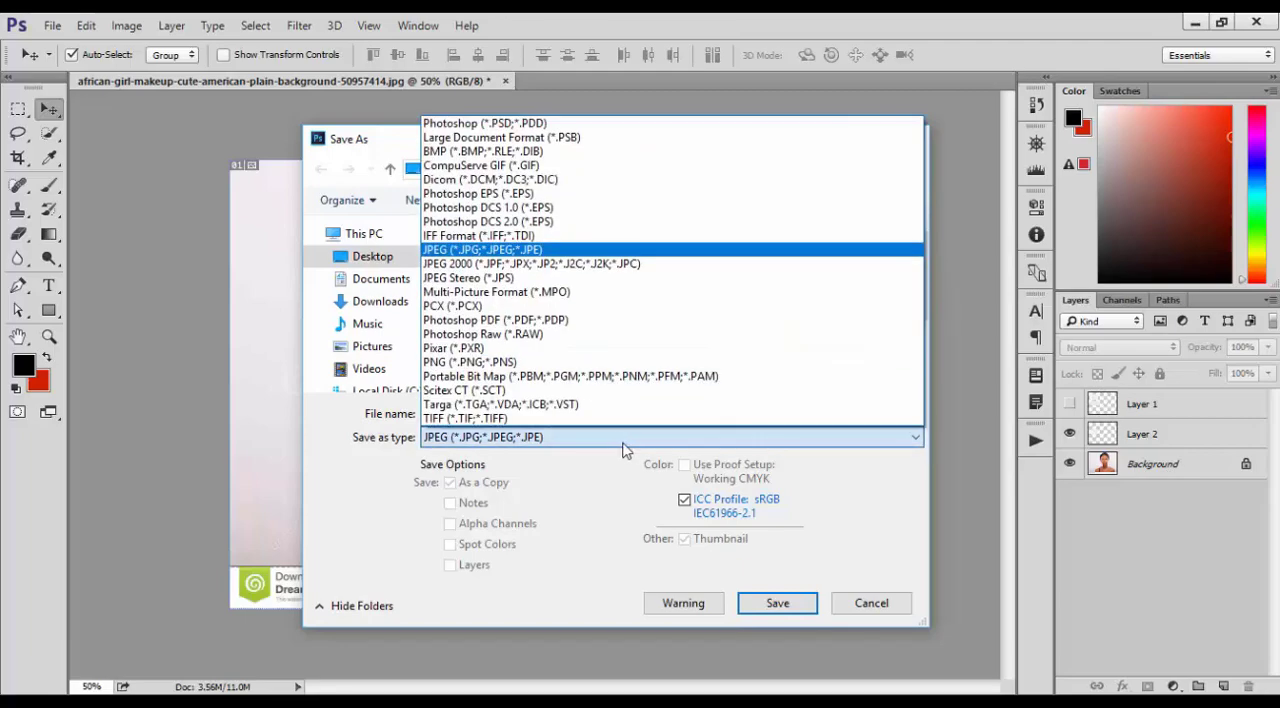
{"action": "left_click", "coordinate": [579, 124]}
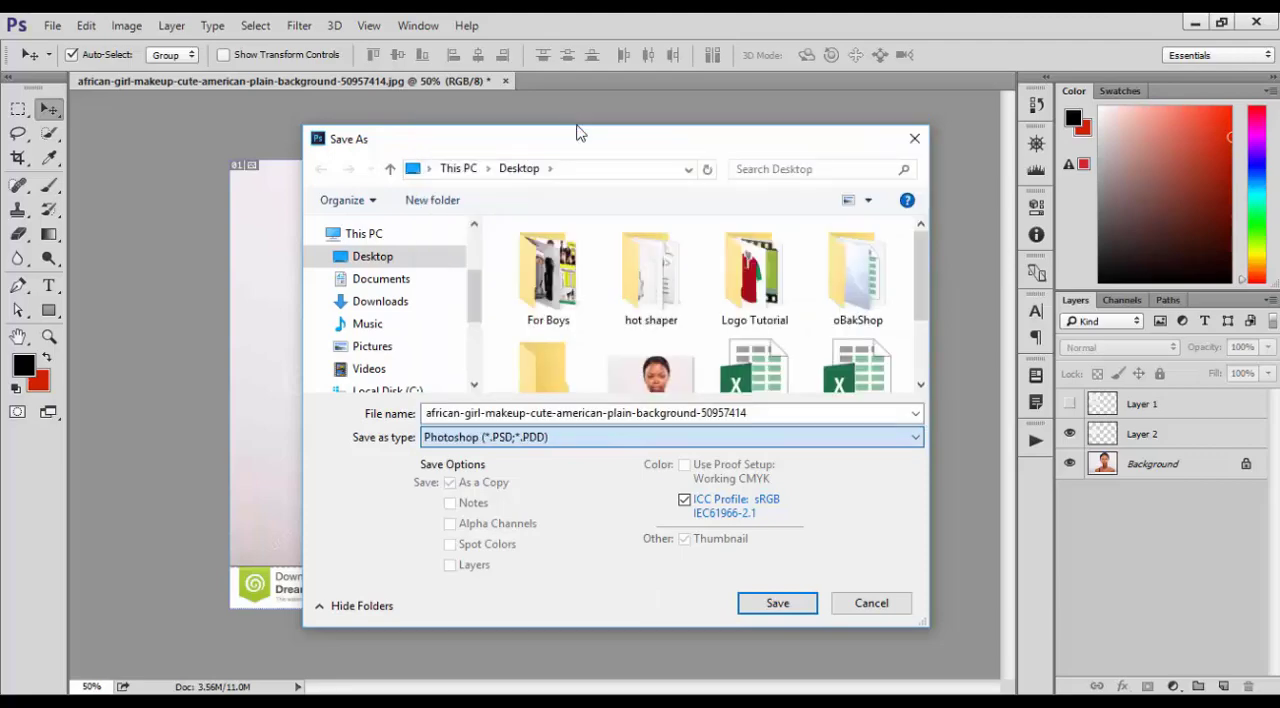
{"action": "left_click", "coordinate": [583, 440]}
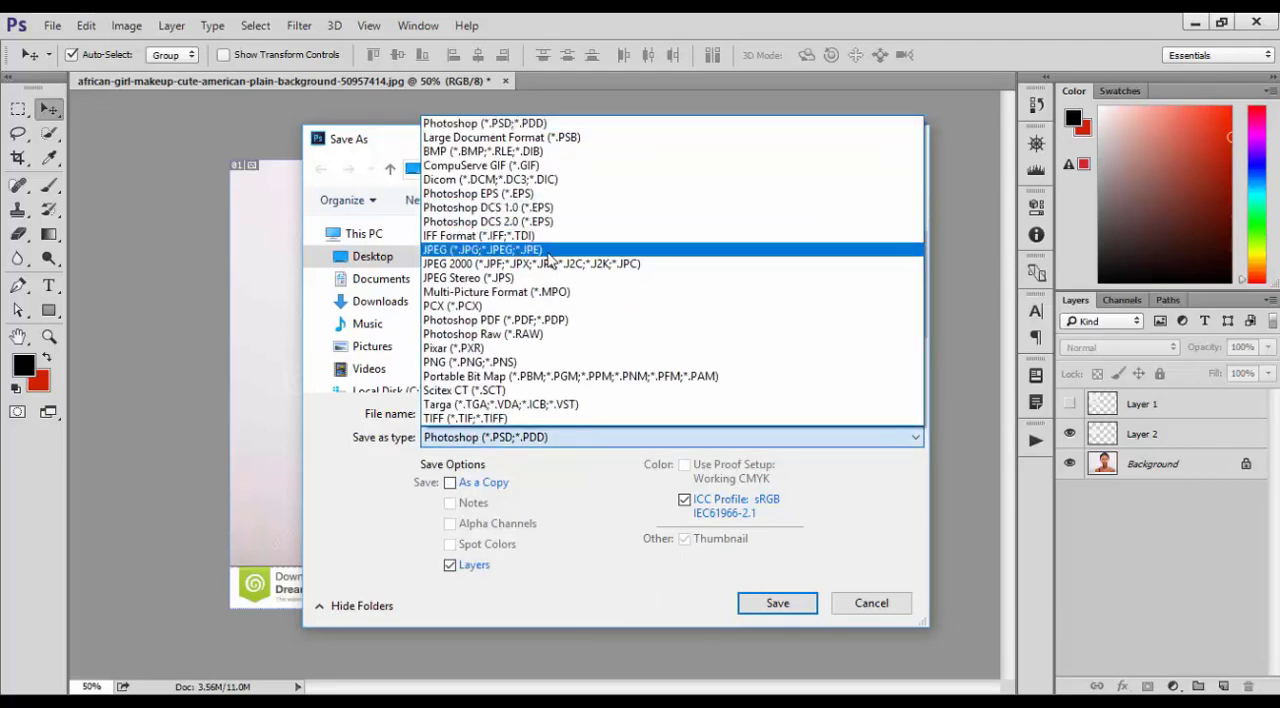
{"action": "left_click", "coordinate": [549, 259]}
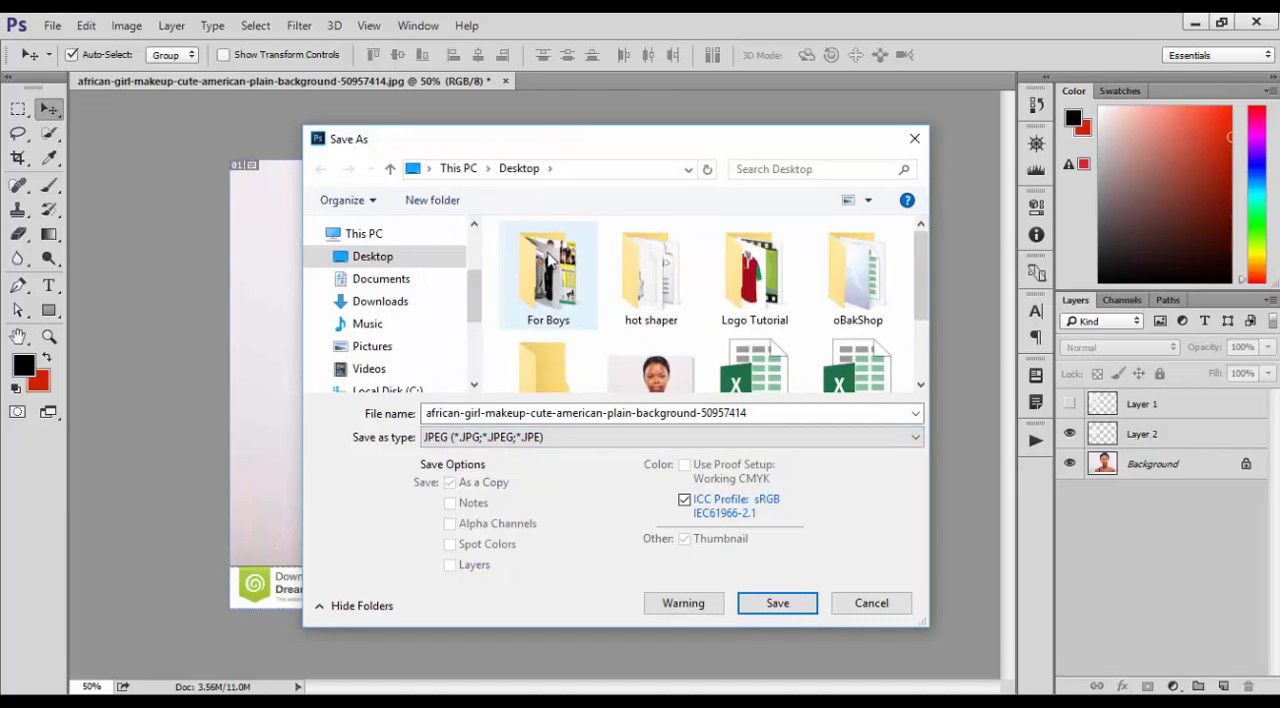
Decline replacing the existing JPEG and save the image under the file name 111 instead
{"action": "left_click", "coordinate": [772, 608]}
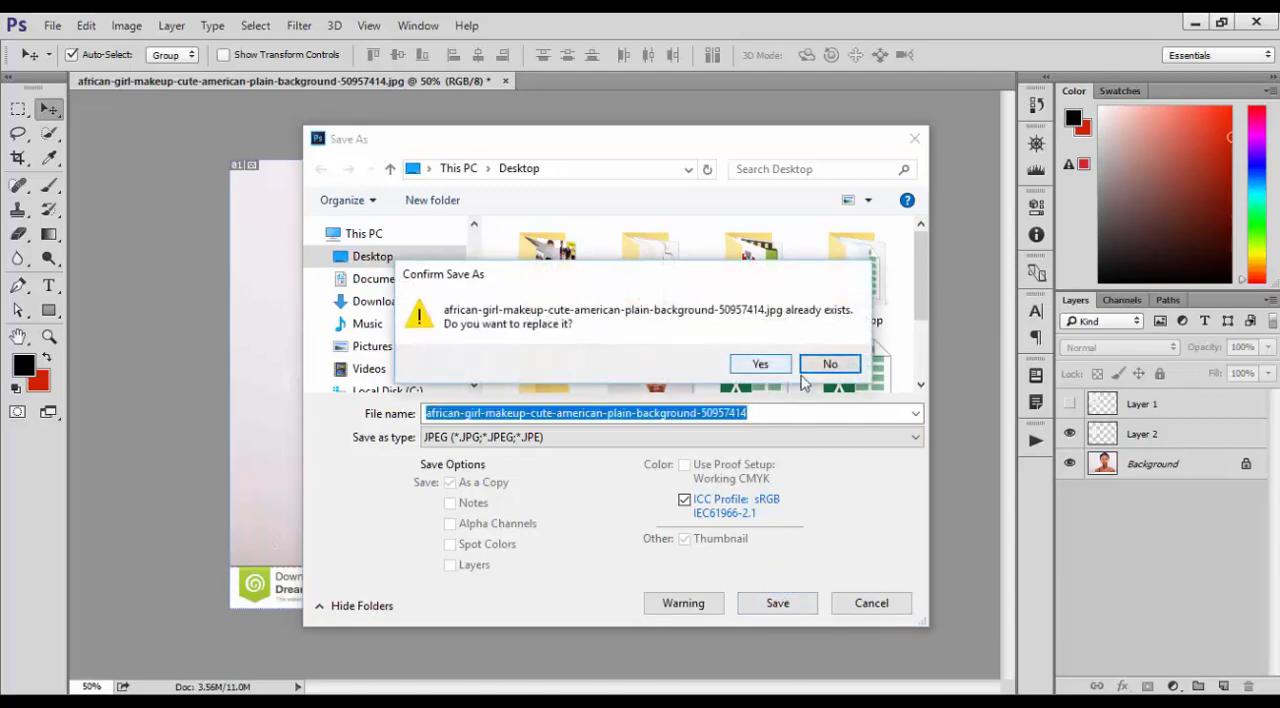
{"action": "left_click", "coordinate": [833, 364]}
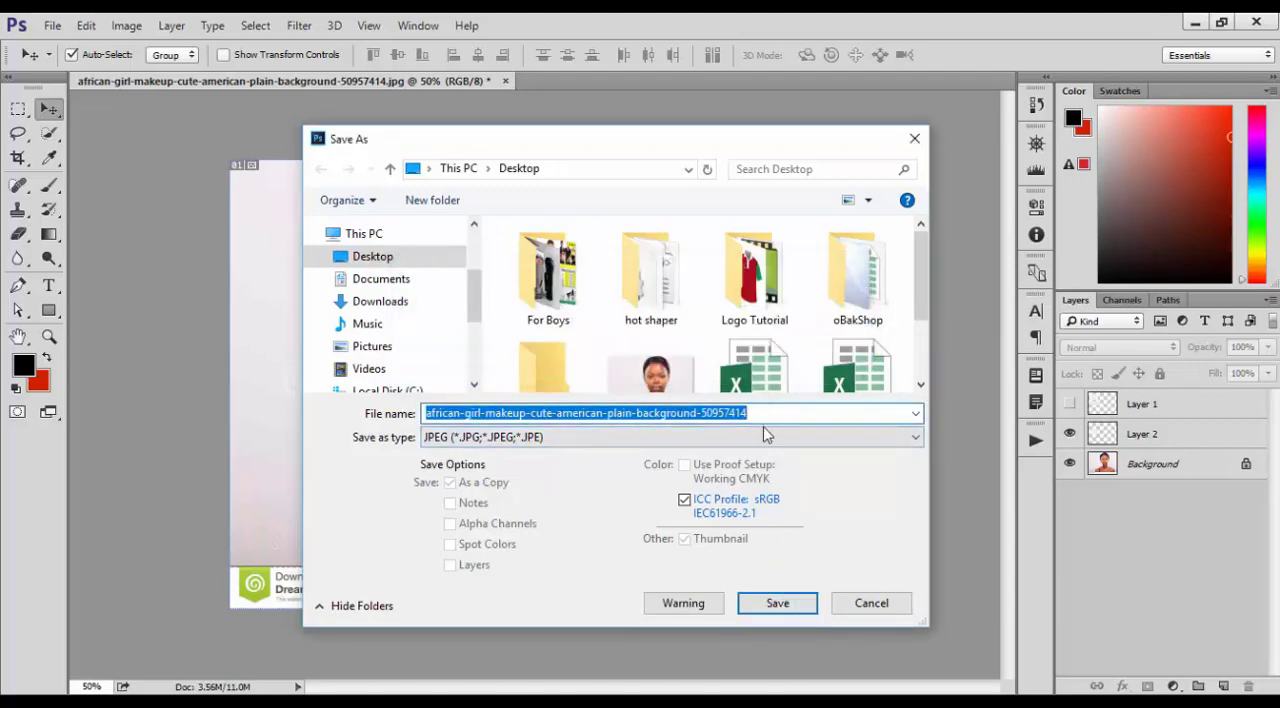
{"action": "key", "text": "BackSpace"}
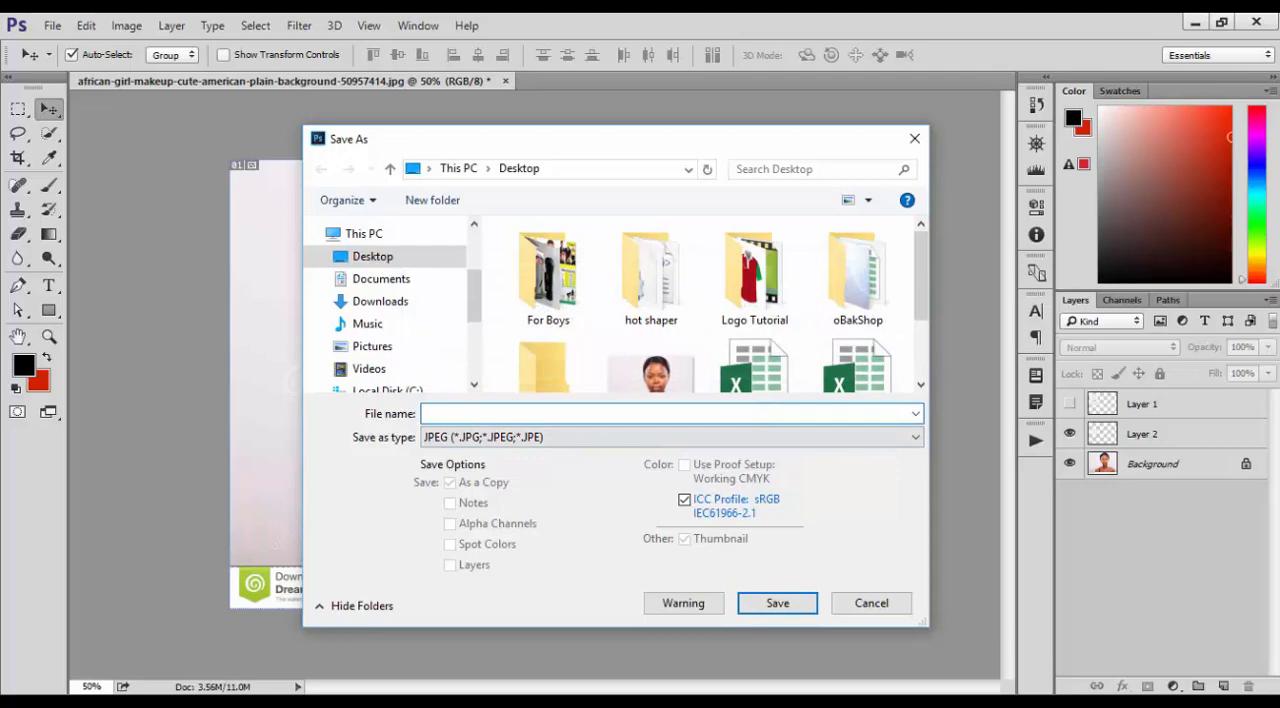
{"action": "type", "text": "1111"}
{"action": "left_click", "coordinate": [778, 604]}
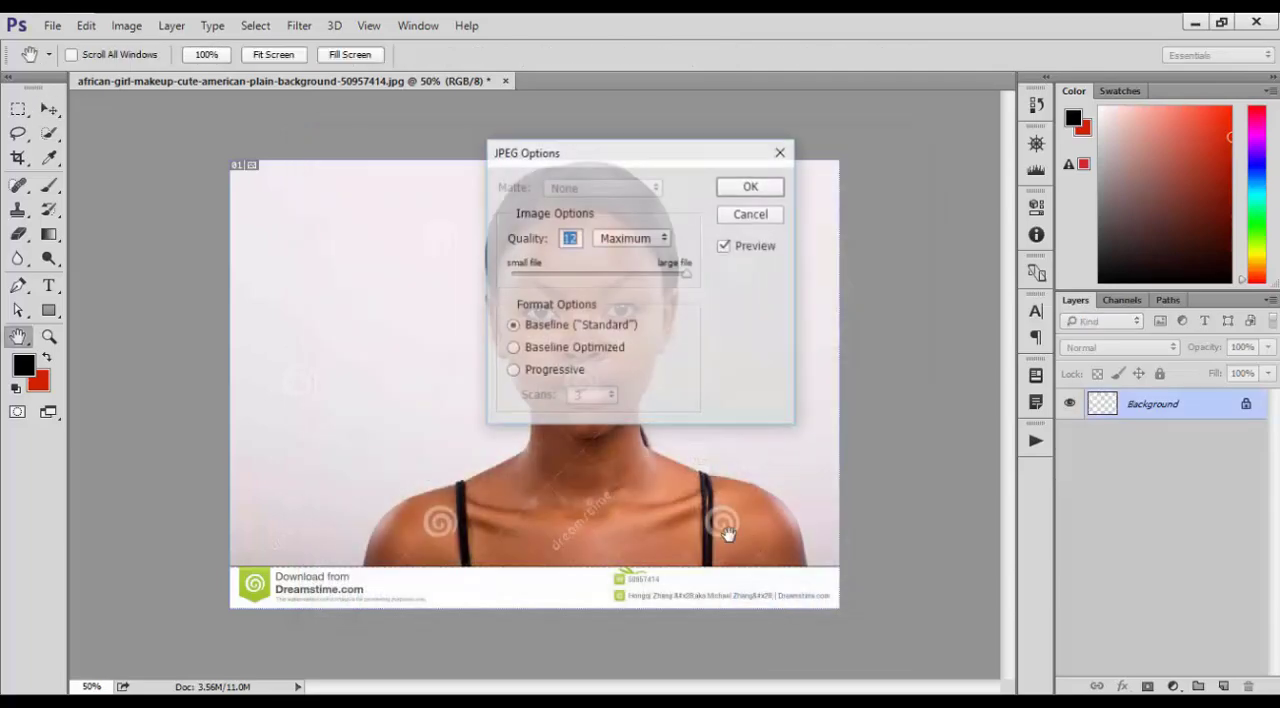
Try a Low quality setting for the JPEG and return the quality to 12, Maximum
{"action": "left_click_drag", "start_coordinate": [624, 150], "coordinate": [755, 165]}
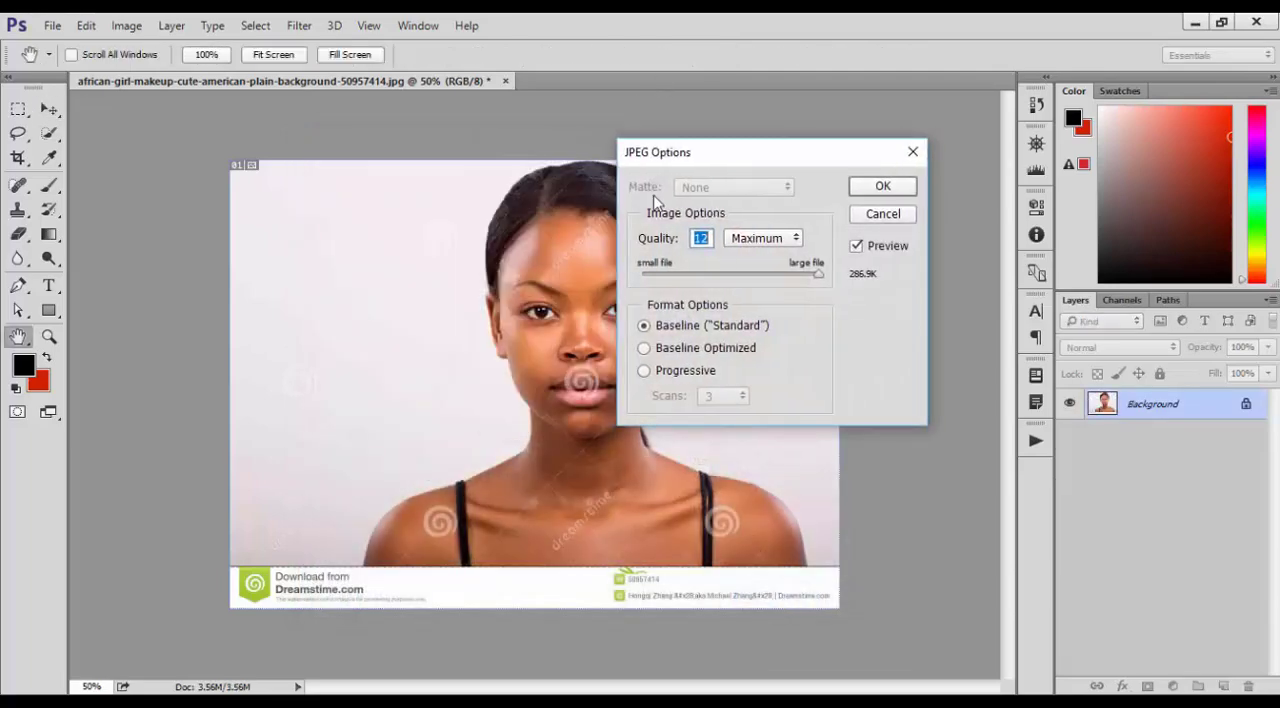
{"action": "left_click", "coordinate": [704, 239]}
{"action": "left_click_drag", "start_coordinate": [812, 276], "coordinate": [665, 278]}
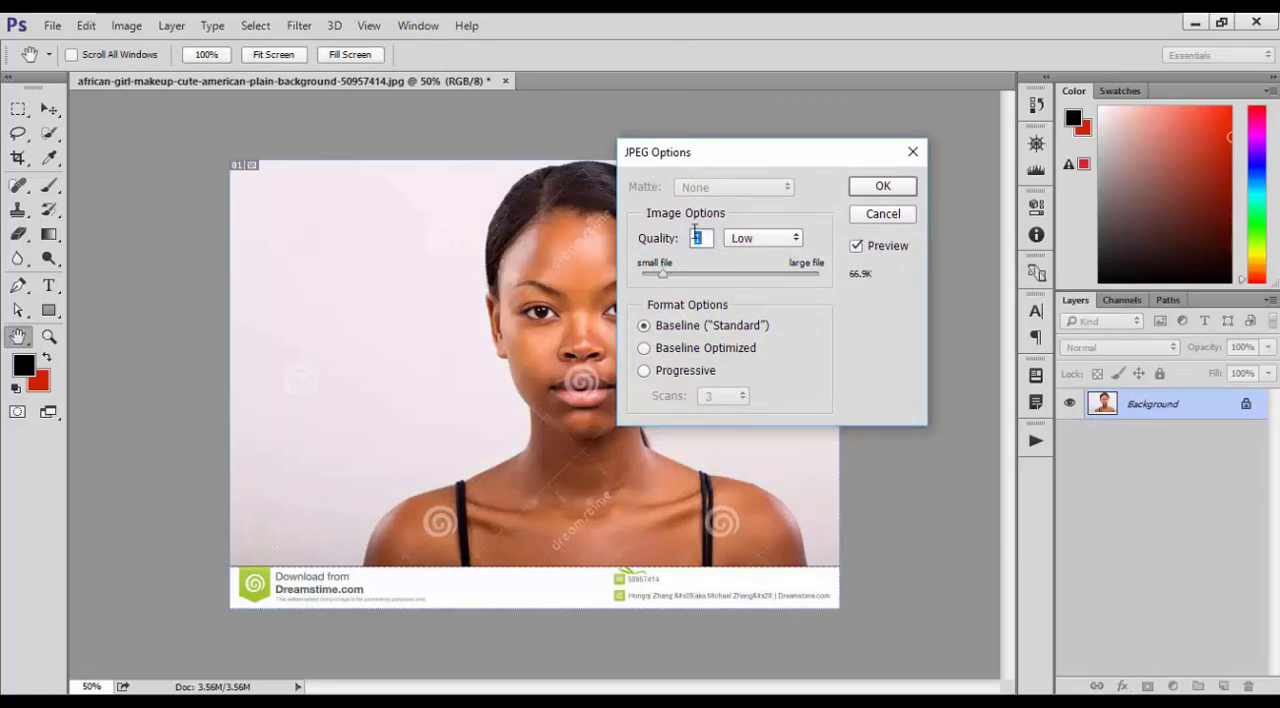
{"action": "left_click_drag", "start_coordinate": [665, 272], "coordinate": [903, 280]}
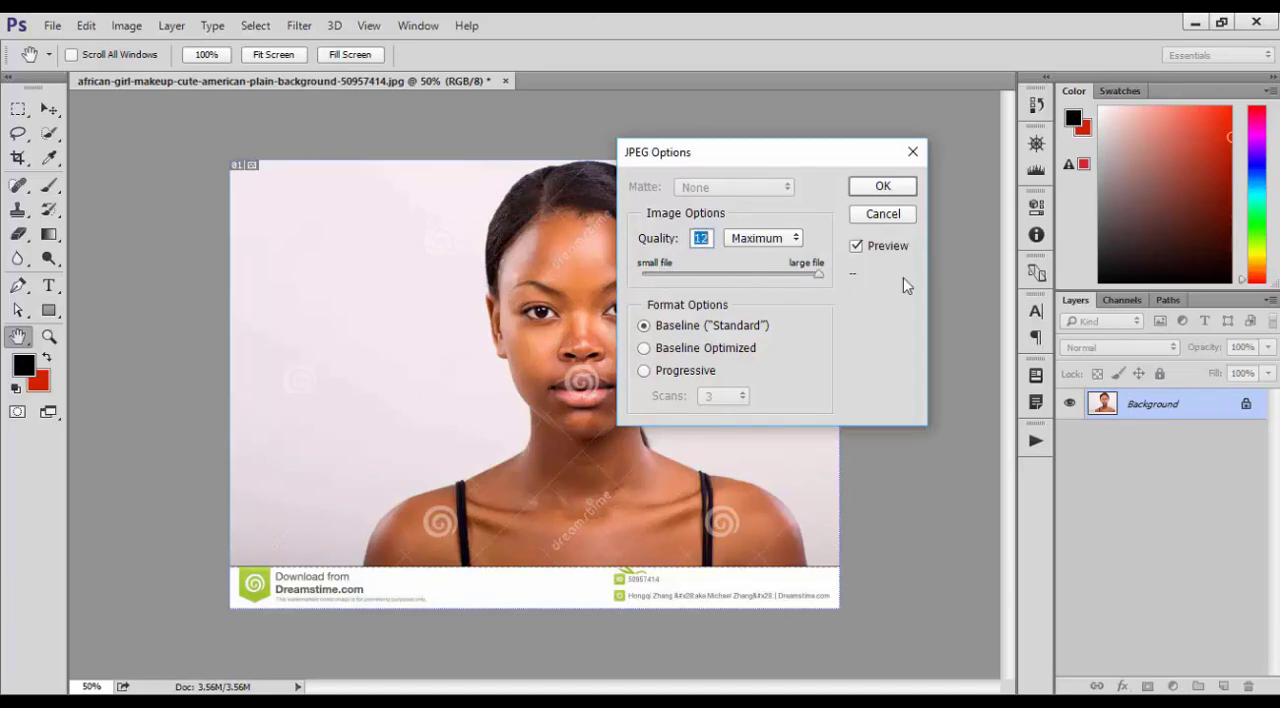
{"action": "left_click", "coordinate": [765, 238]}
{"action": "left_click", "coordinate": [765, 236]}
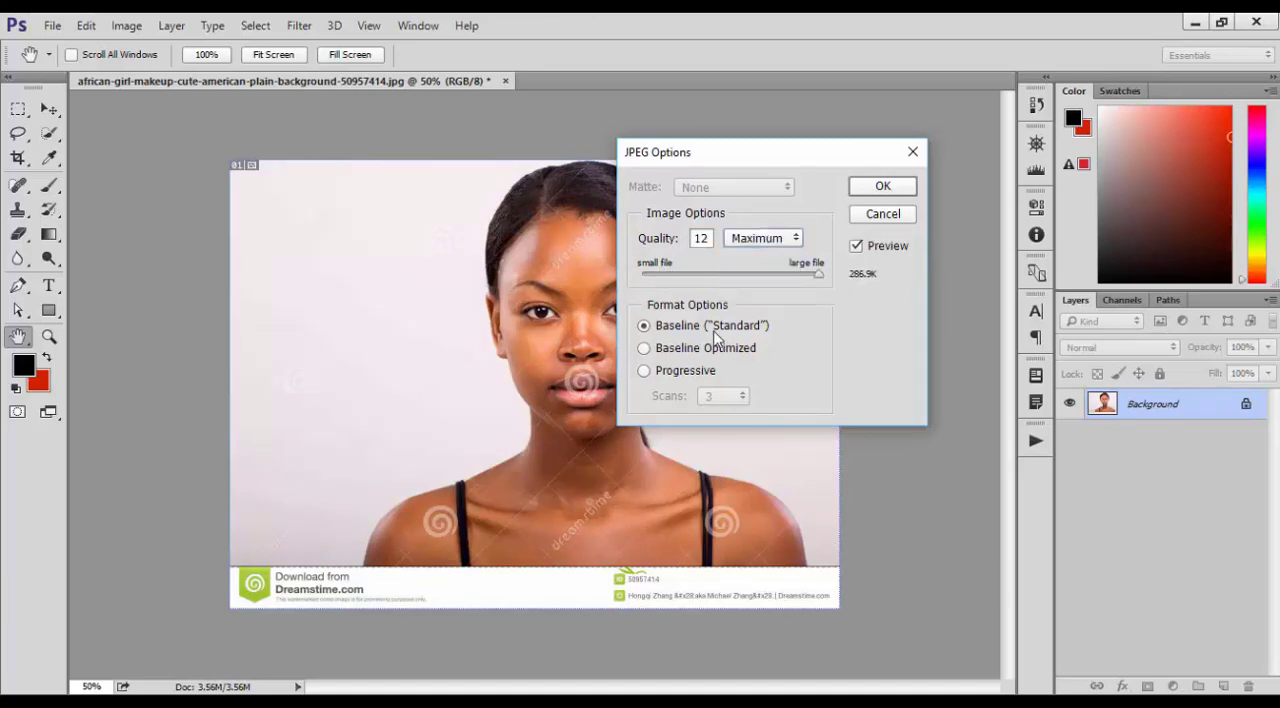